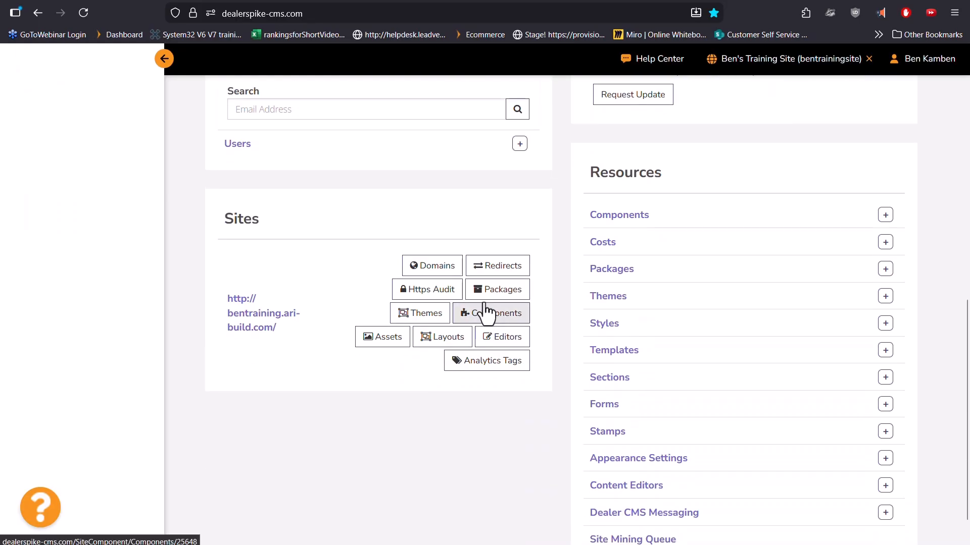
Open the training site from the Sites list in a new tab and examine its homepage, including the rotating banner.
right_click(254, 314)
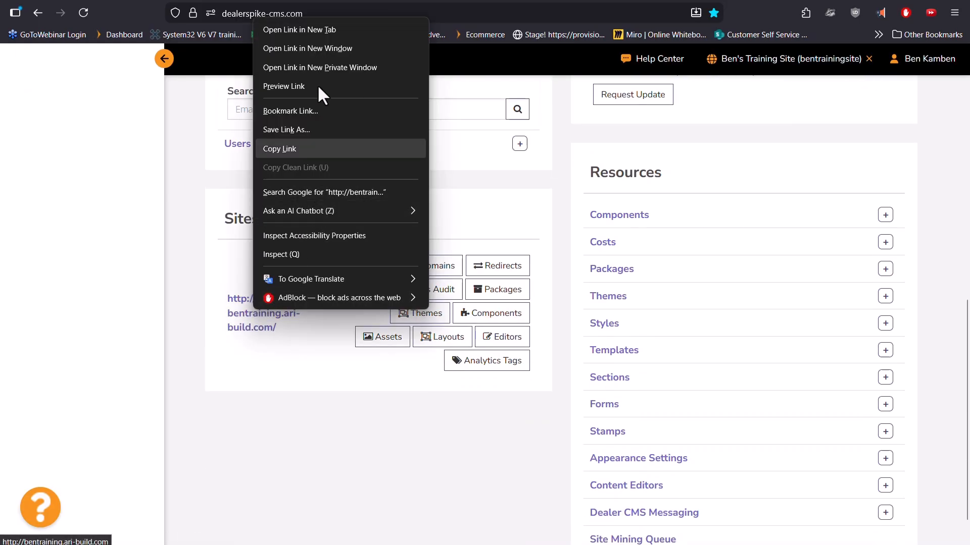
left_click(331, 29)
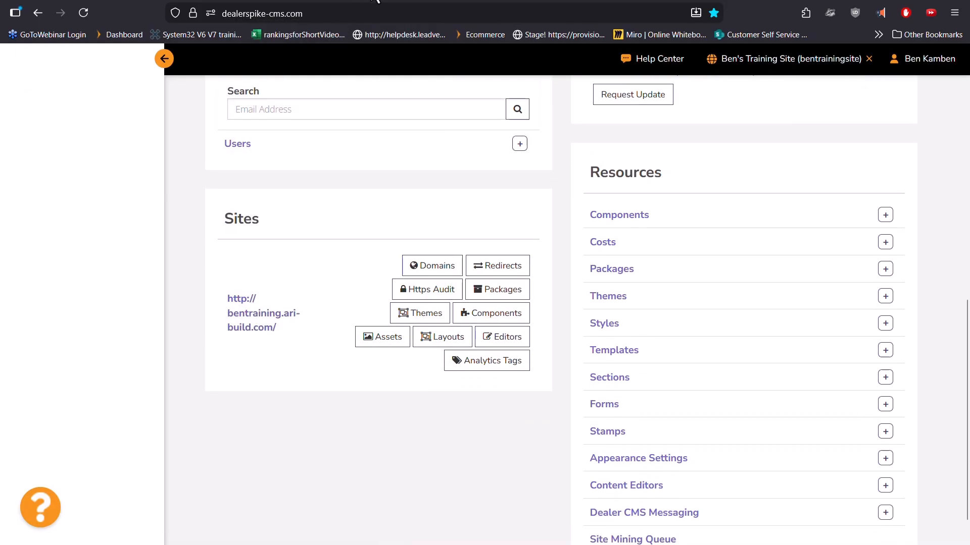
left_click(376, 1)
scroll(837, 293, "down", 5)
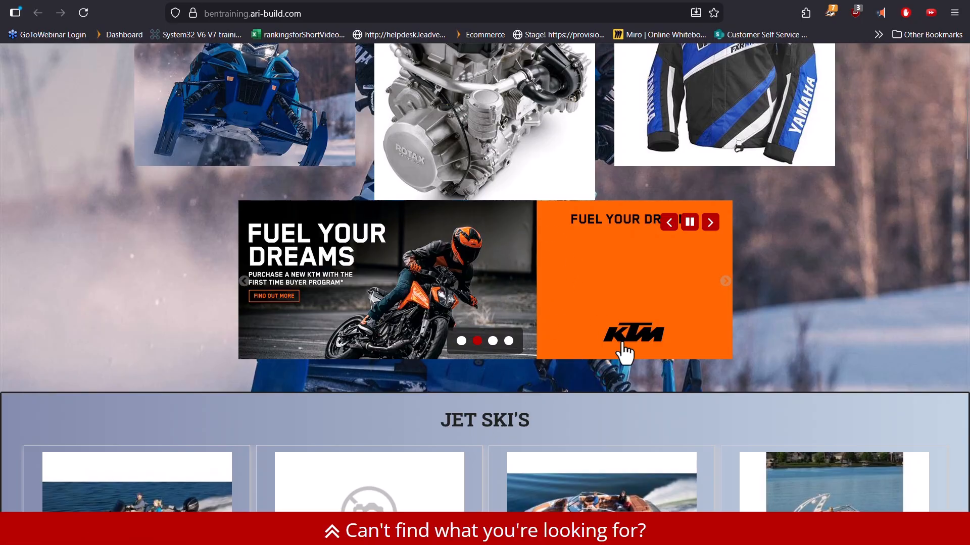
scroll(624, 354, "down", 20)
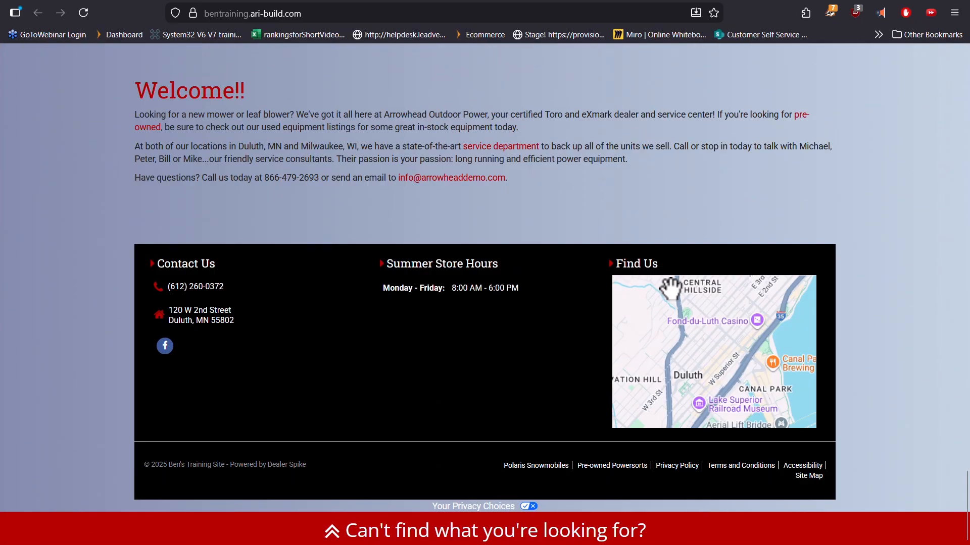
scroll(671, 288, "up", 5)
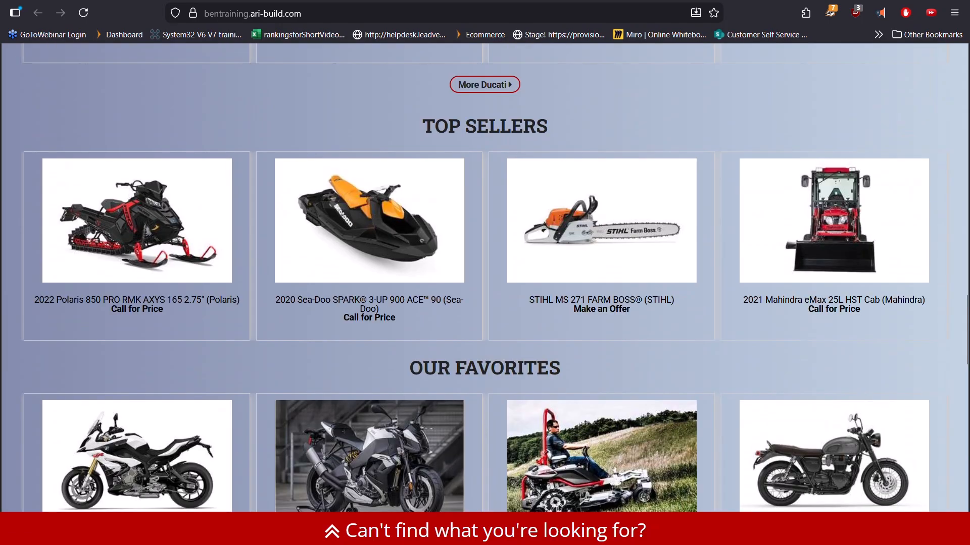
scroll(478, 228, "up", 5)
Return to the CMS dashboard and open the Banners page of the site's content.
left_click(257, 3)
scroll(244, 277, "down", 1)
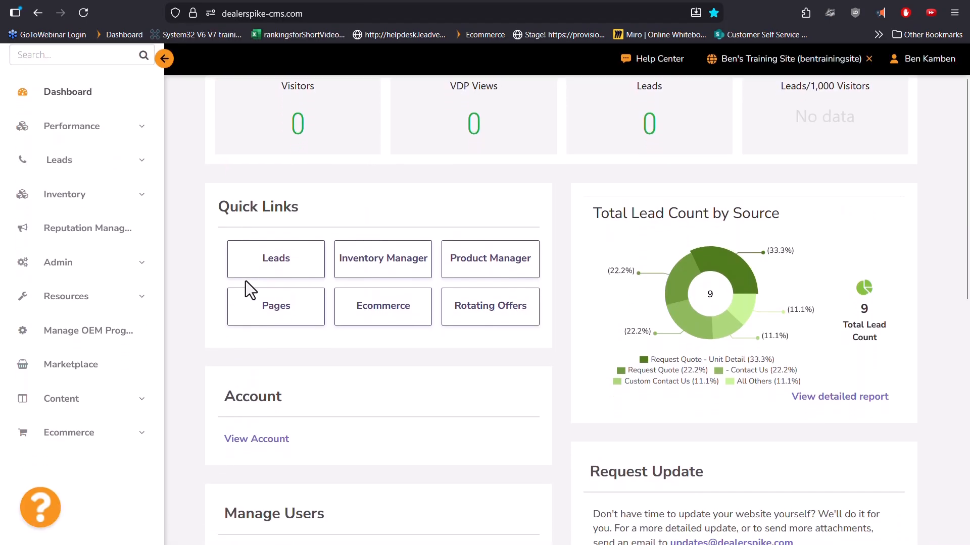
left_click(142, 399)
scroll(101, 354, "down", 4)
left_click(60, 309)
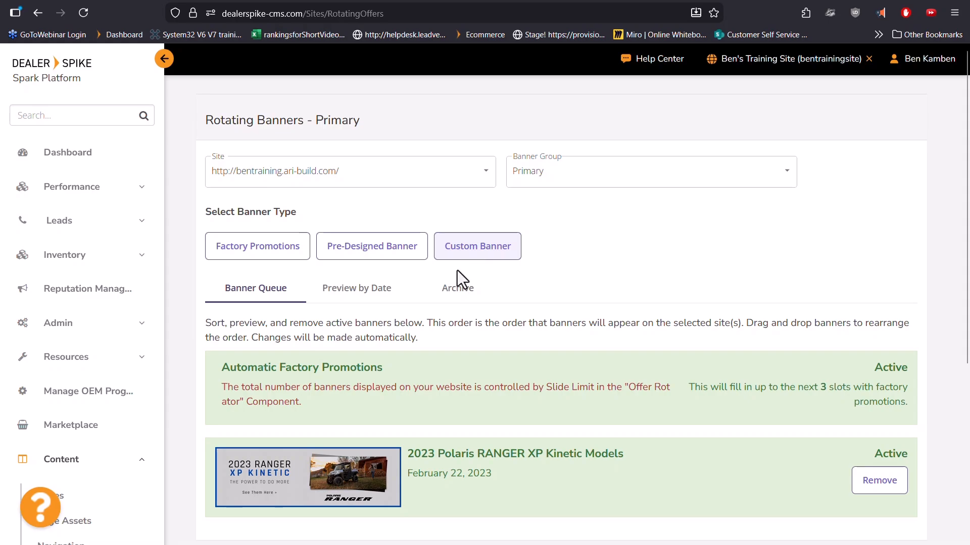
Add the Altoz factory promotion "2025 BUY NOW, PAY LATER - Wheeled Mower Models" to the banner queue and leave the promotions dialog.
left_click(248, 255)
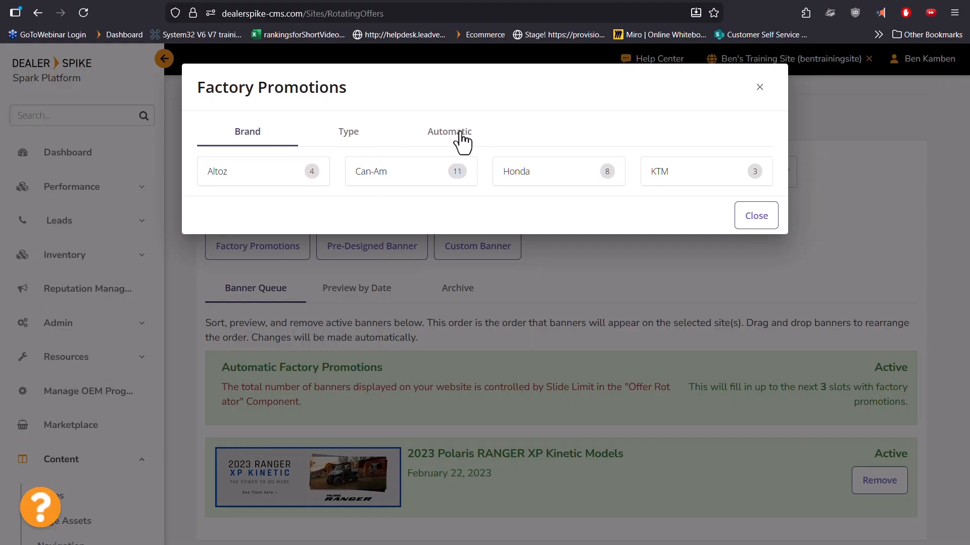
left_click(247, 174)
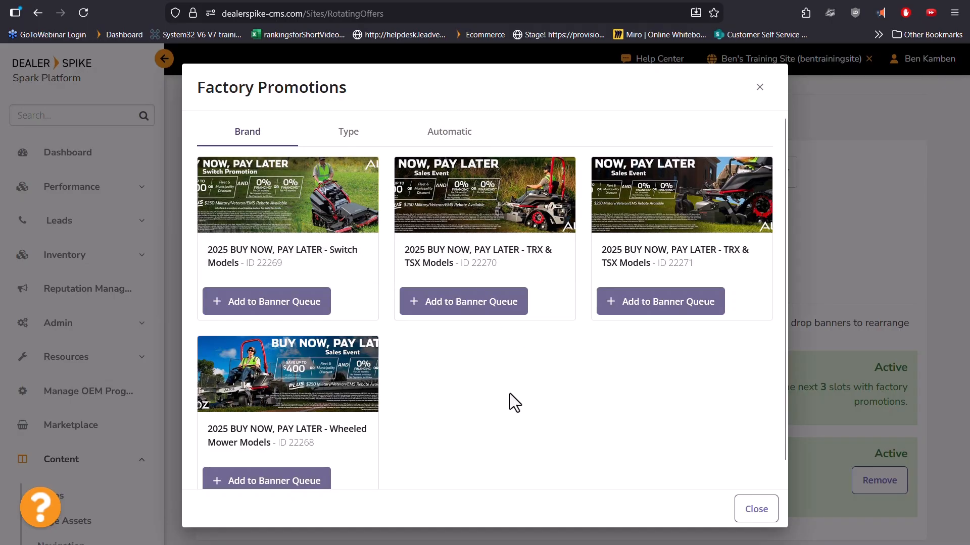
scroll(510, 394, "down", 1)
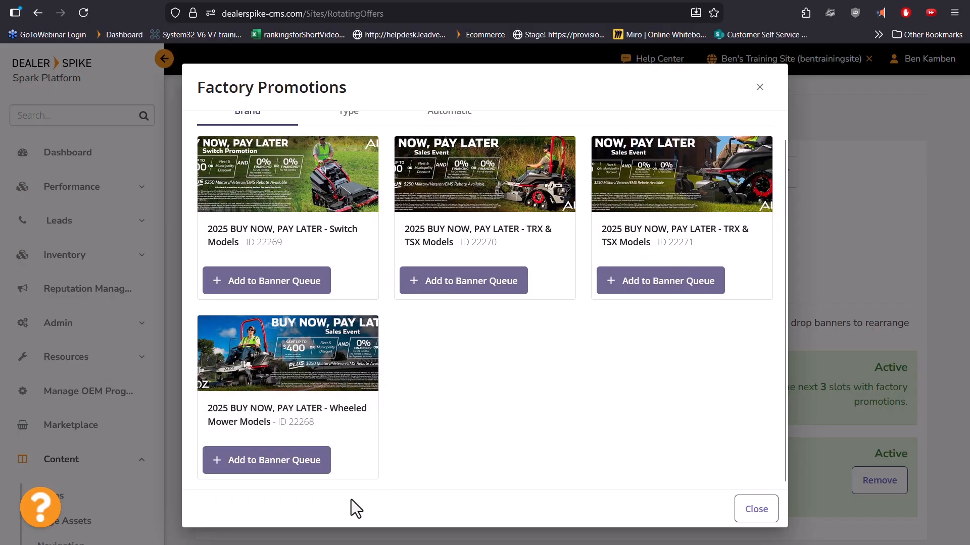
left_click(261, 460)
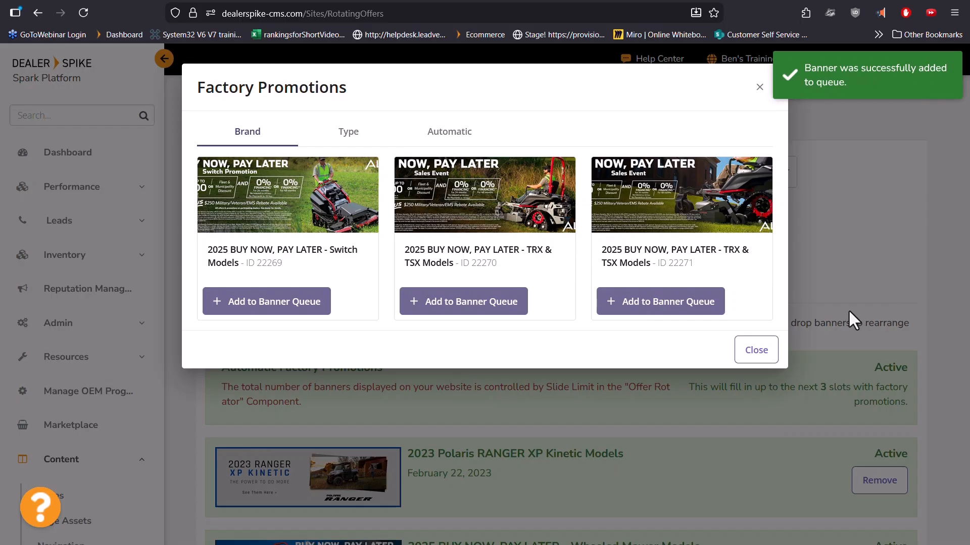
left_click(850, 318)
scroll(788, 325, "up", 1)
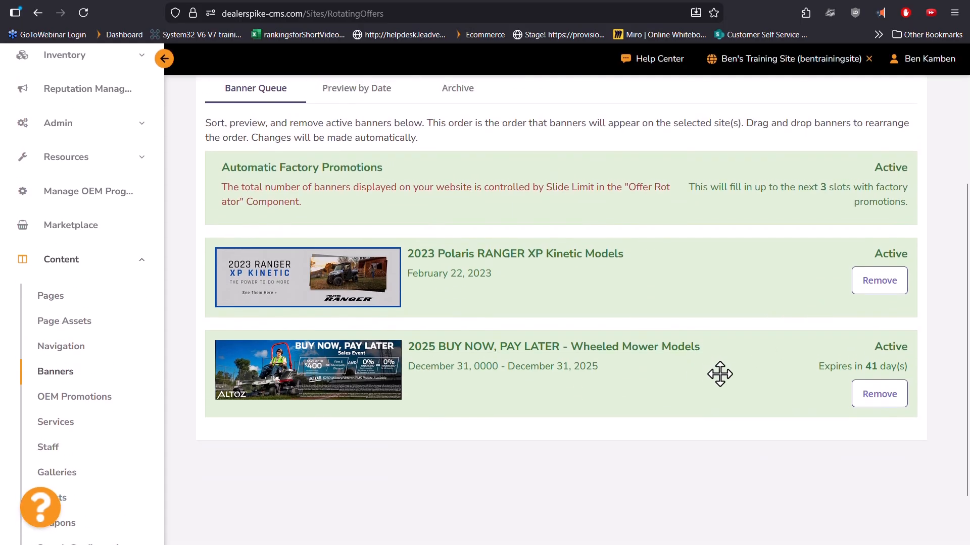
Move the Wheeled Mower Models banner to the first place in the banner queue, ahead of Automatic Factory Promotions.
left_click_drag(720, 374, 708, 210)
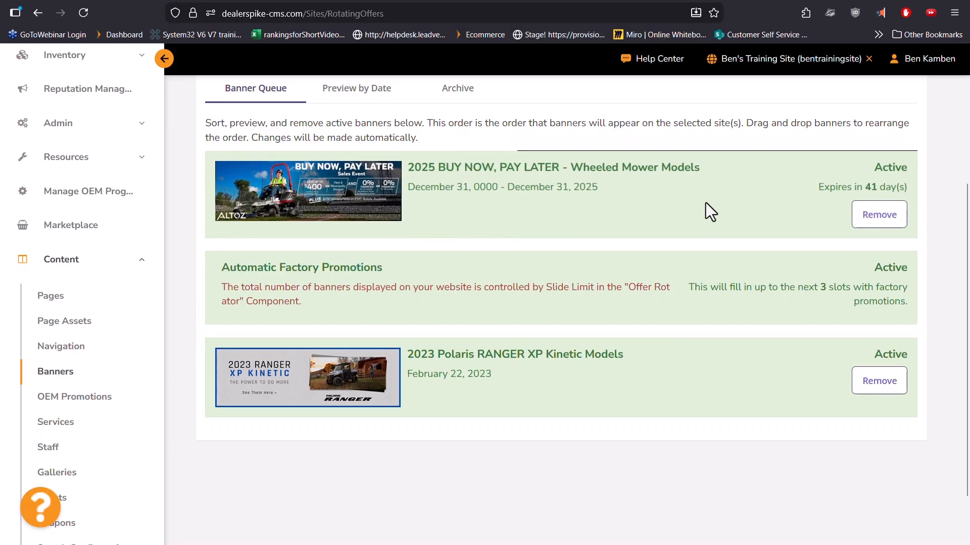
scroll(707, 324, "down", 4)
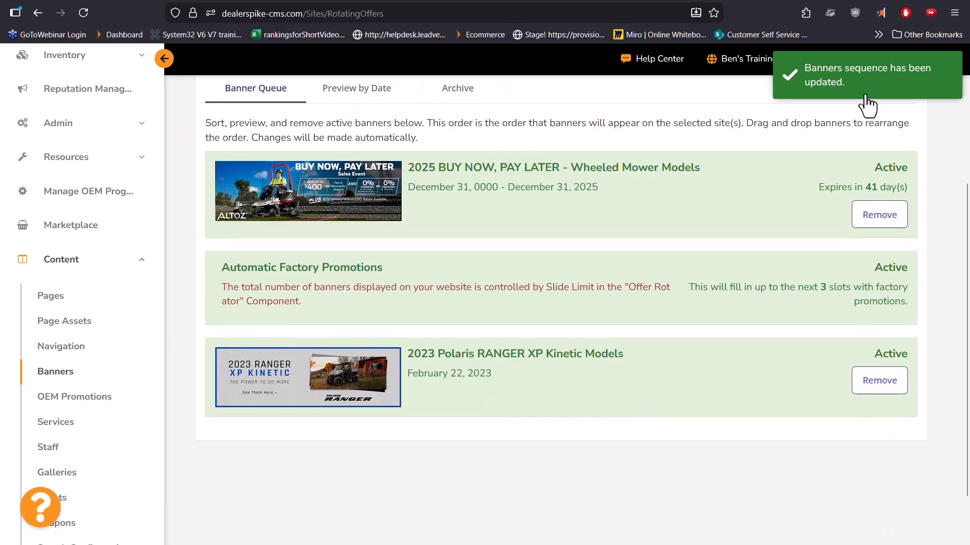
scroll(808, 265, "up", 4)
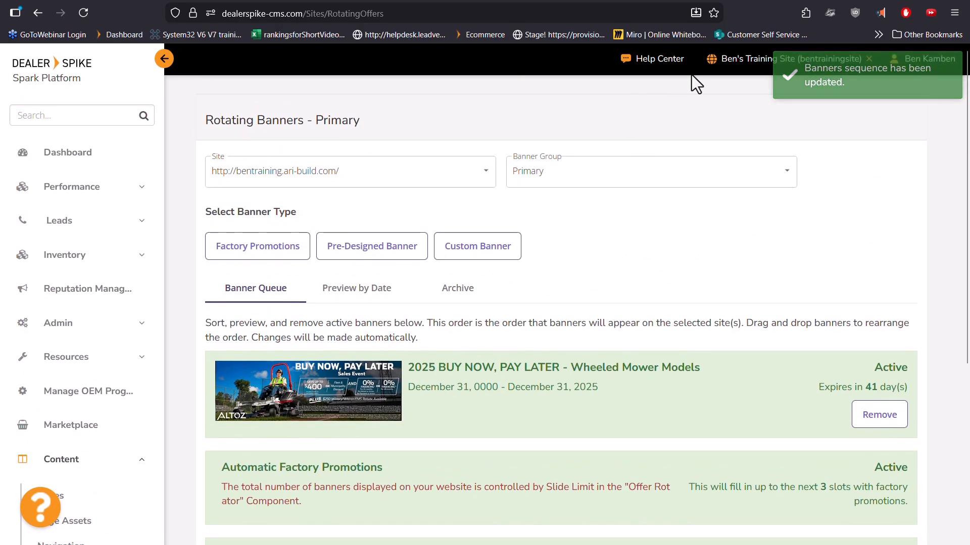
left_click(791, 60)
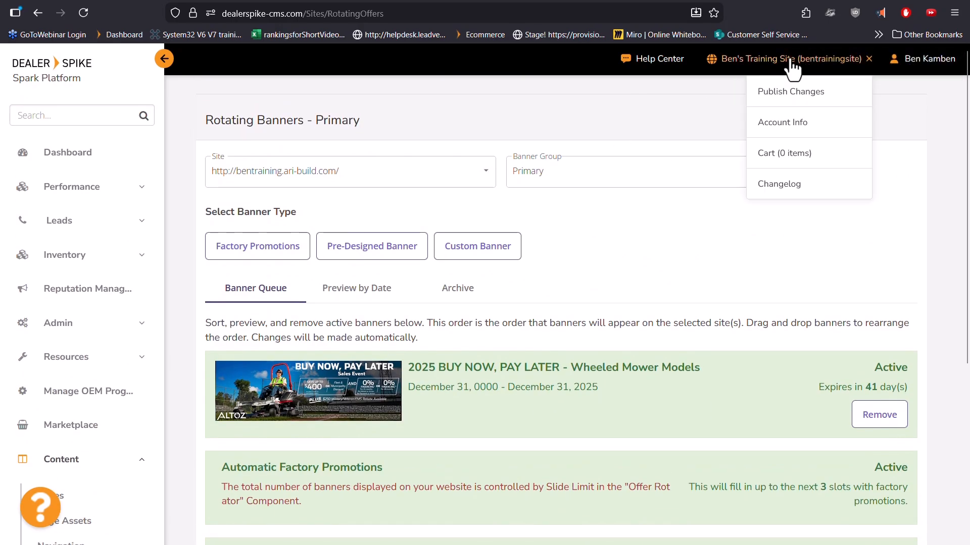
left_click(768, 246)
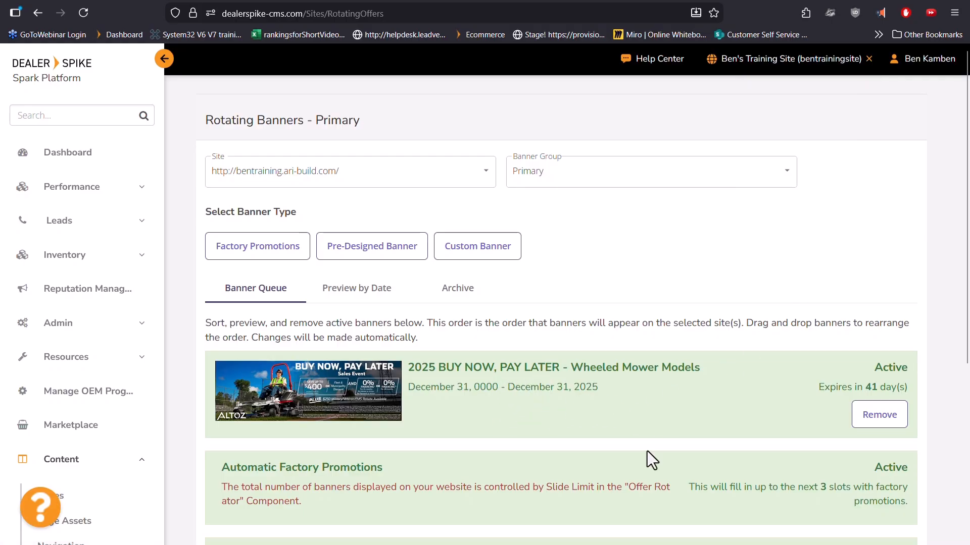
Remove the Wheeled Mower Models banner from the banner queue.
left_click(882, 419)
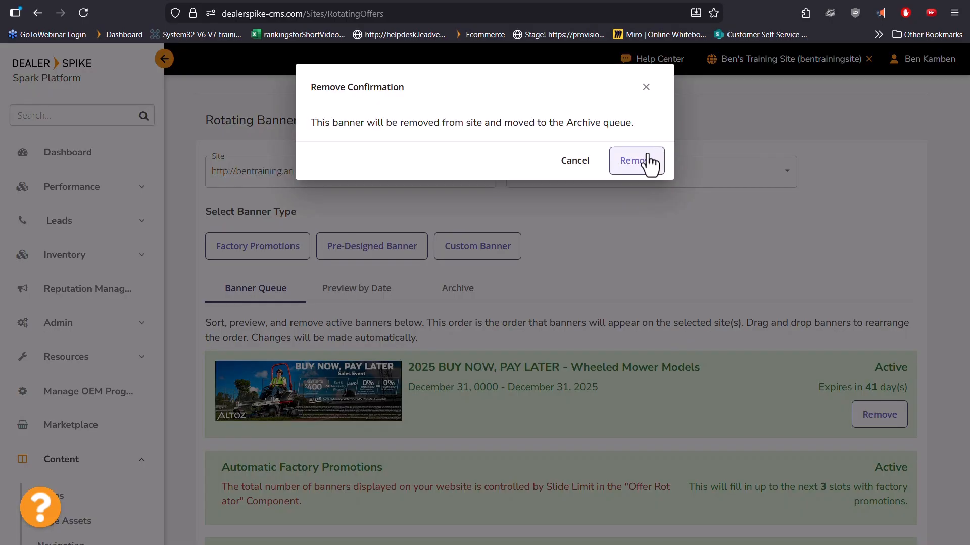
left_click(650, 164)
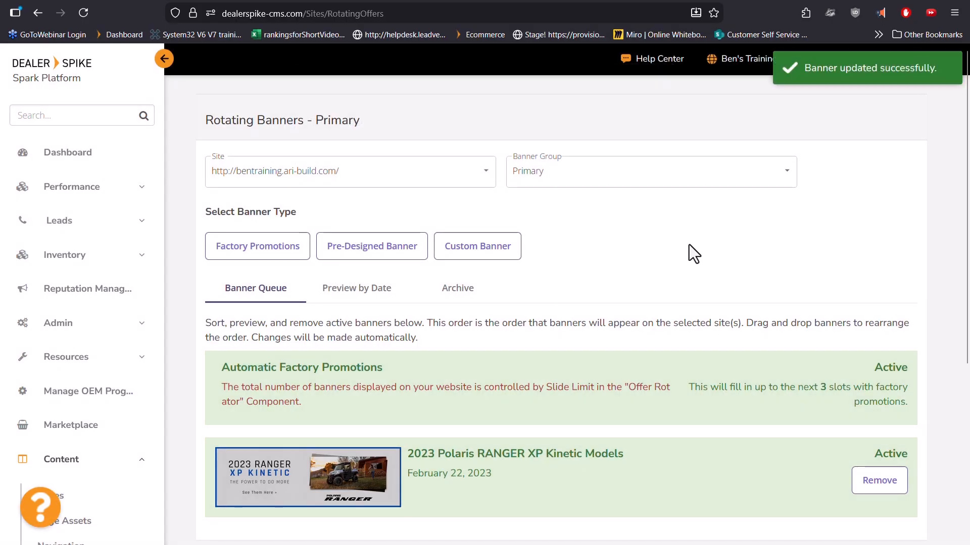
Set the display limit for automatic factory promotions to 2 and save the setting.
left_click(248, 252)
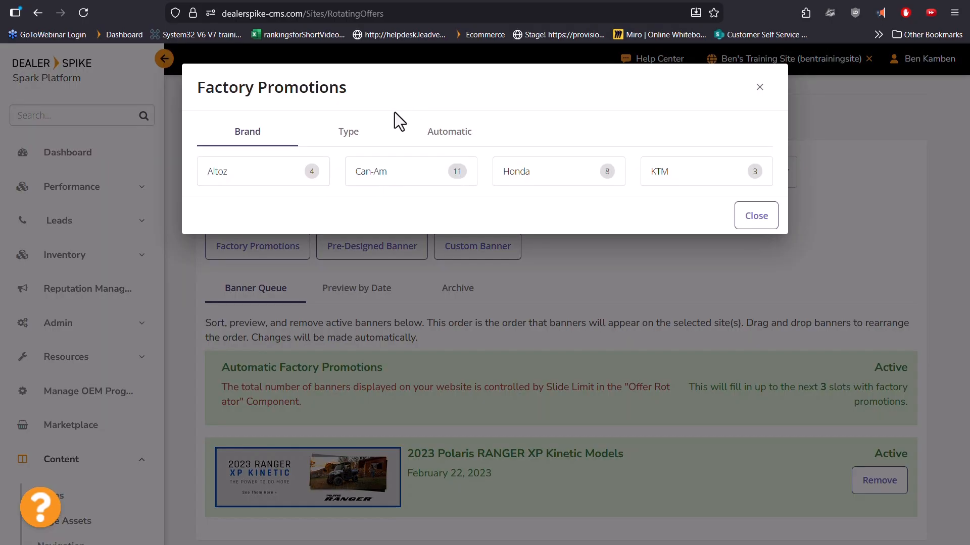
left_click(352, 133)
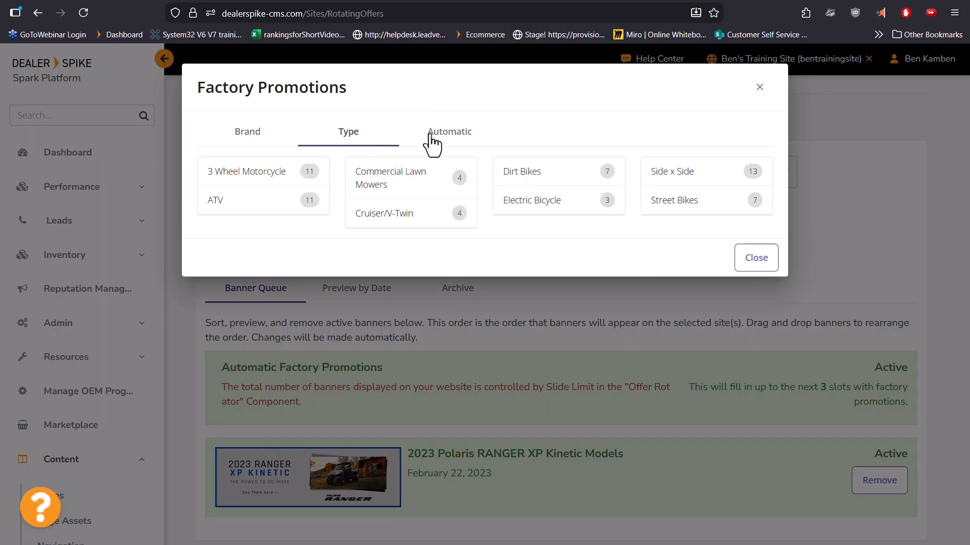
left_click(446, 134)
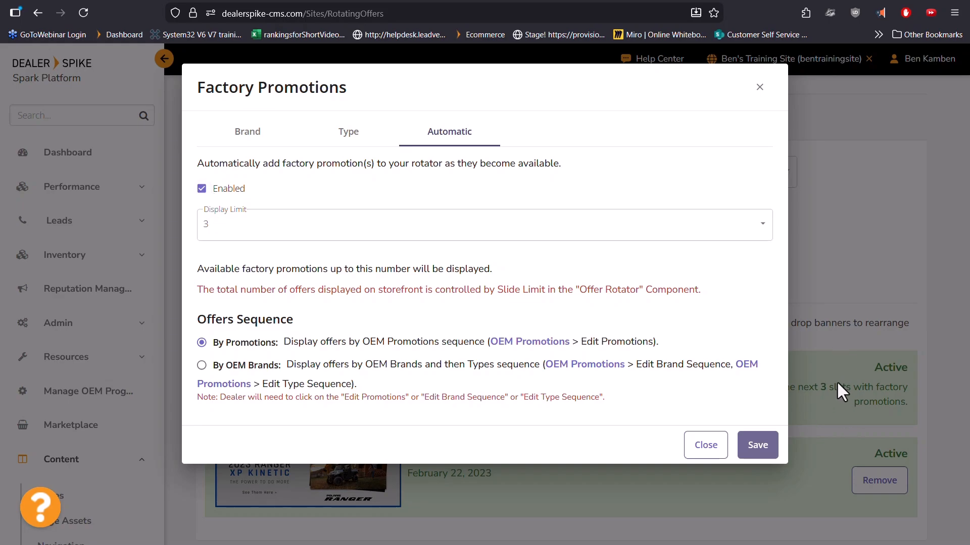
left_click(260, 230)
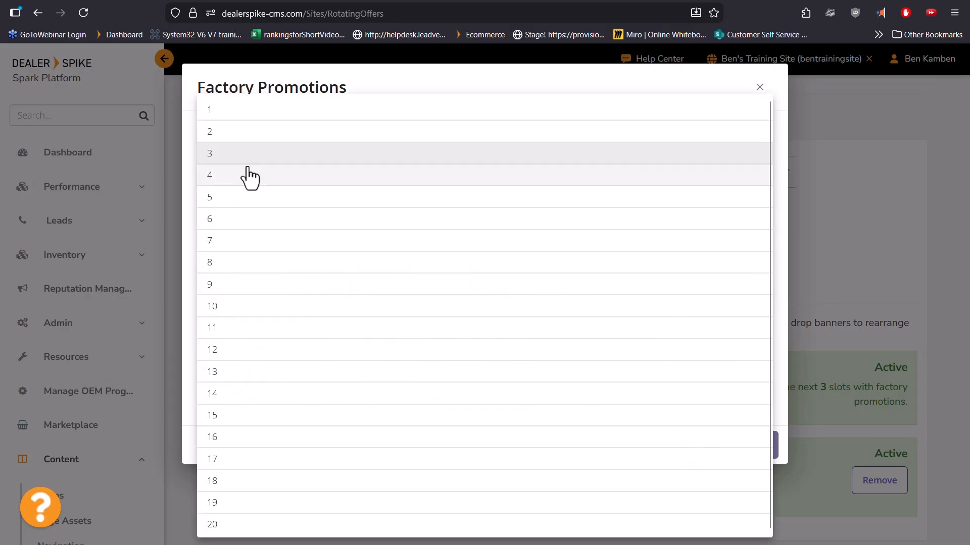
left_click(251, 132)
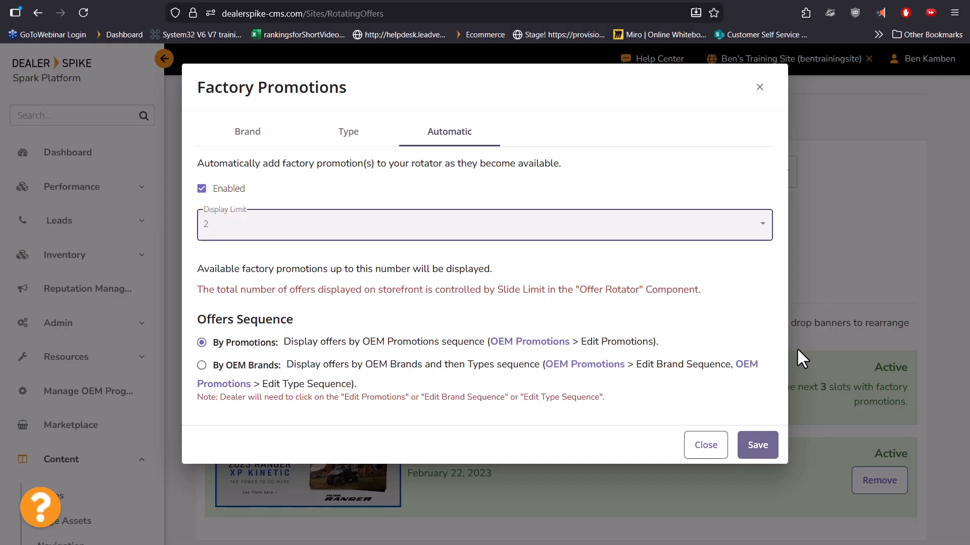
left_click(765, 446)
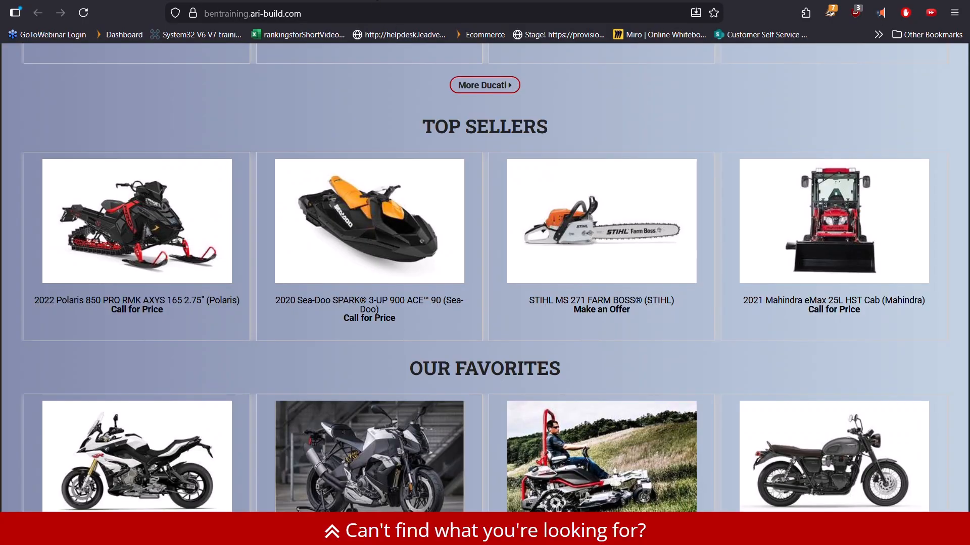
Switch to the training site's homepage and examine the slides in its banner rotator.
scroll(529, 283, "up", 15)
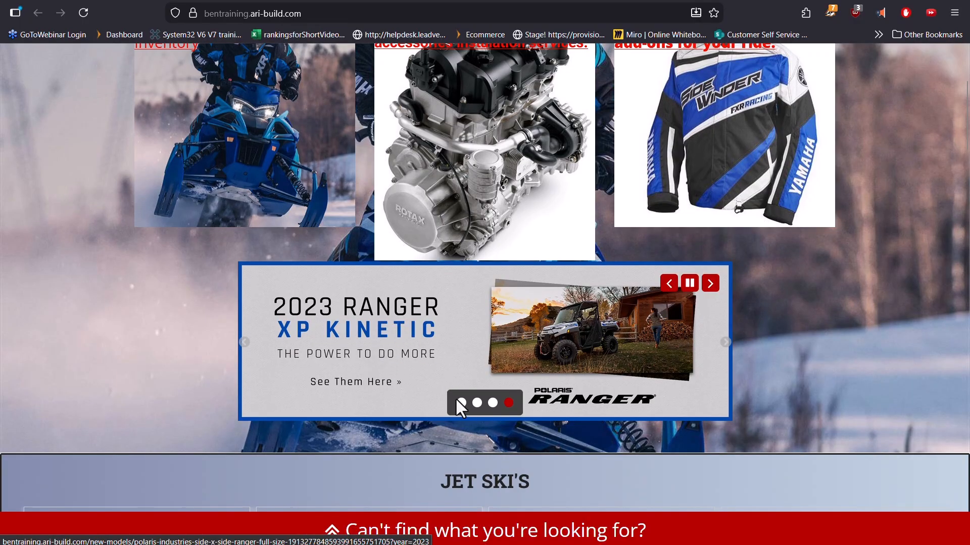
left_click(460, 402)
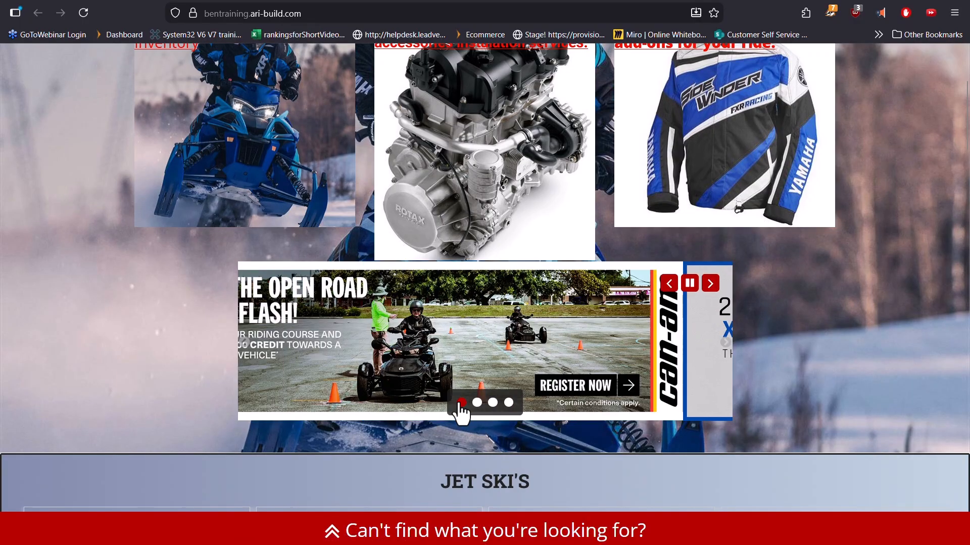
scroll(462, 396, "down", 1)
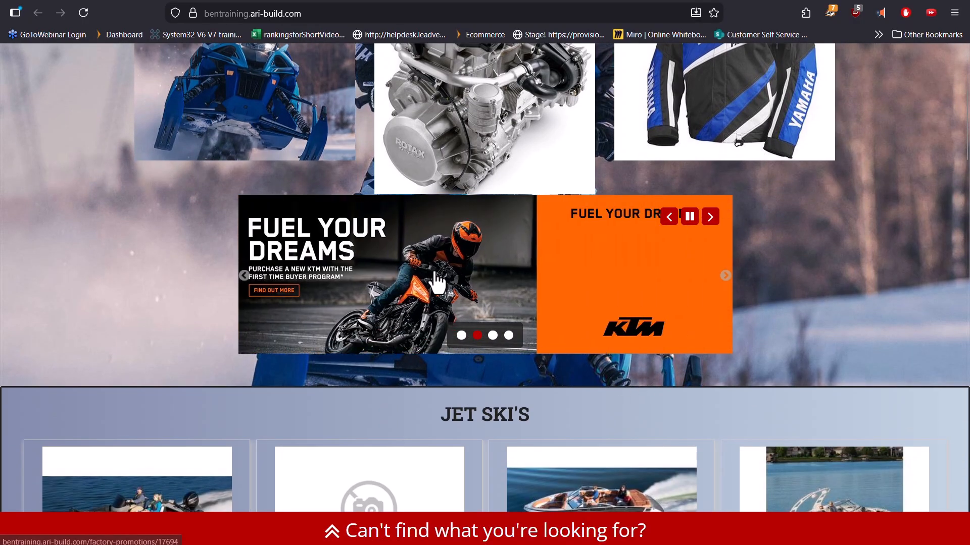
Return to the CMS and browse the Pre-Designed Banner Library, viewing the 509 banners and the search option.
left_click(238, 4)
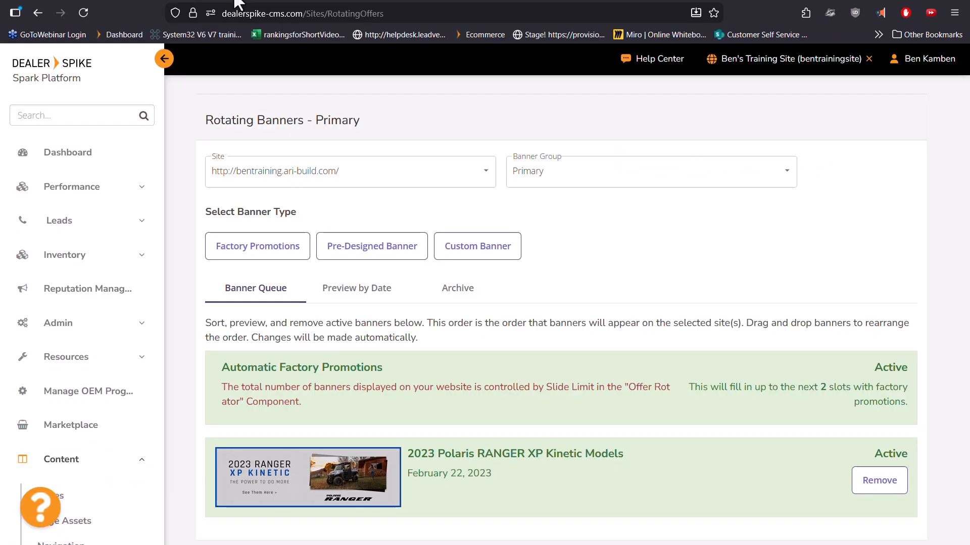
left_click(375, 247)
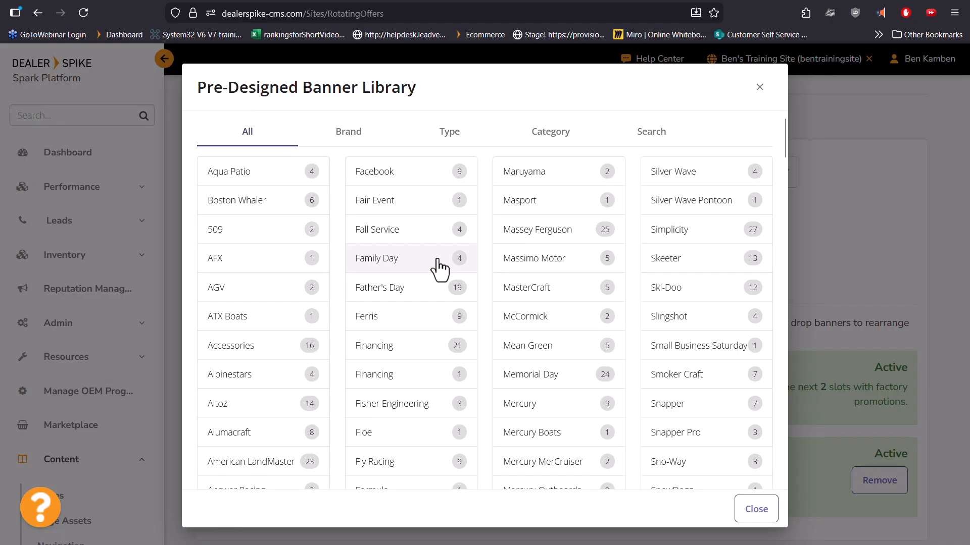
left_click(236, 238)
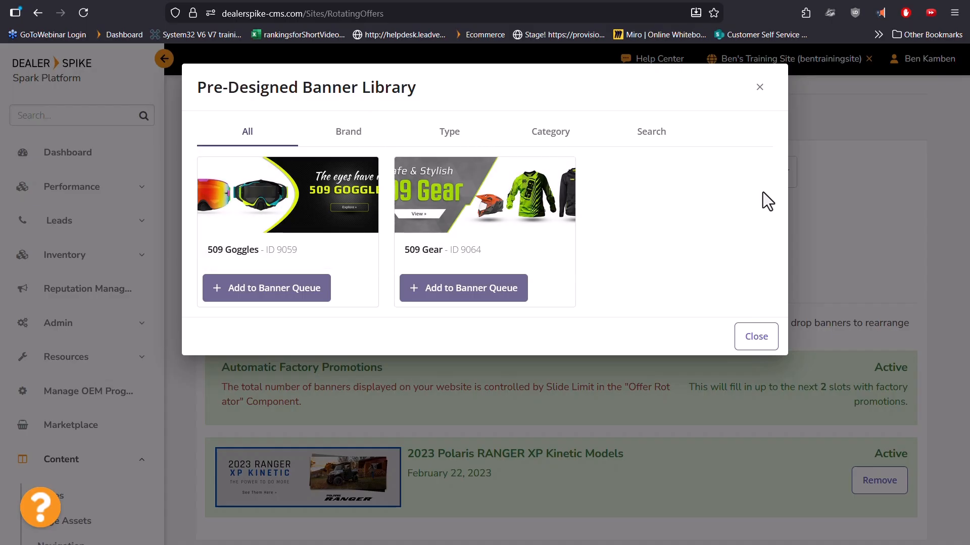
left_click(648, 141)
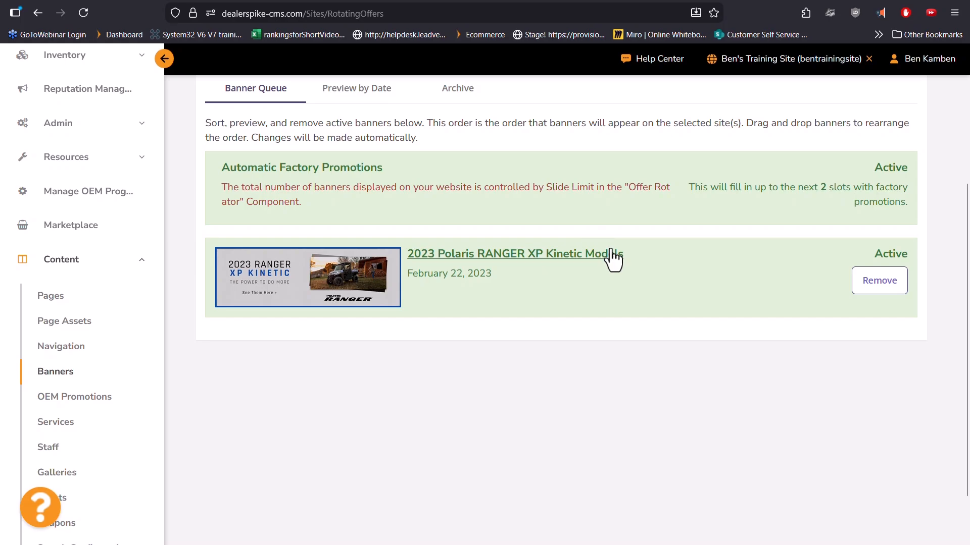
Start a new custom banner and title it "Lamborgihni".
scroll(614, 259, "up", 3)
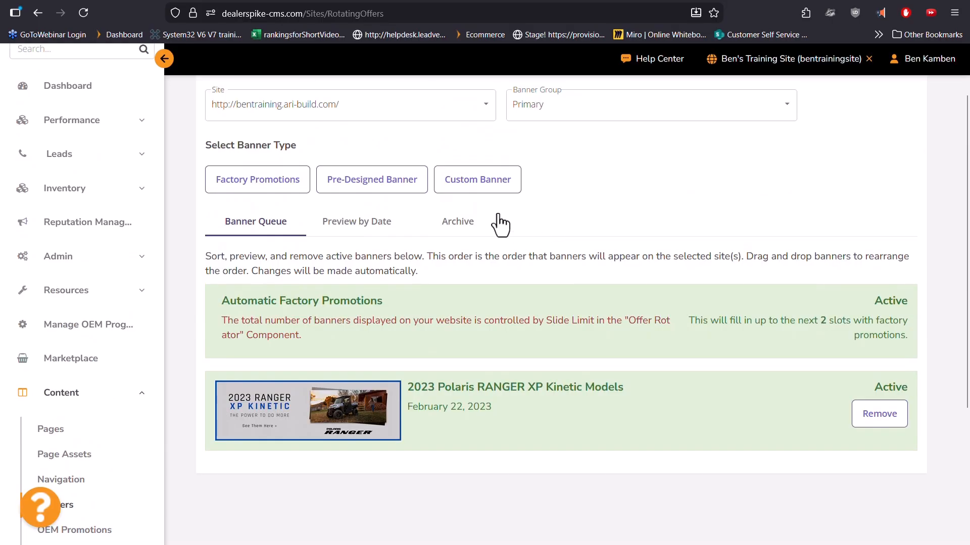
left_click(481, 185)
left_click(436, 157)
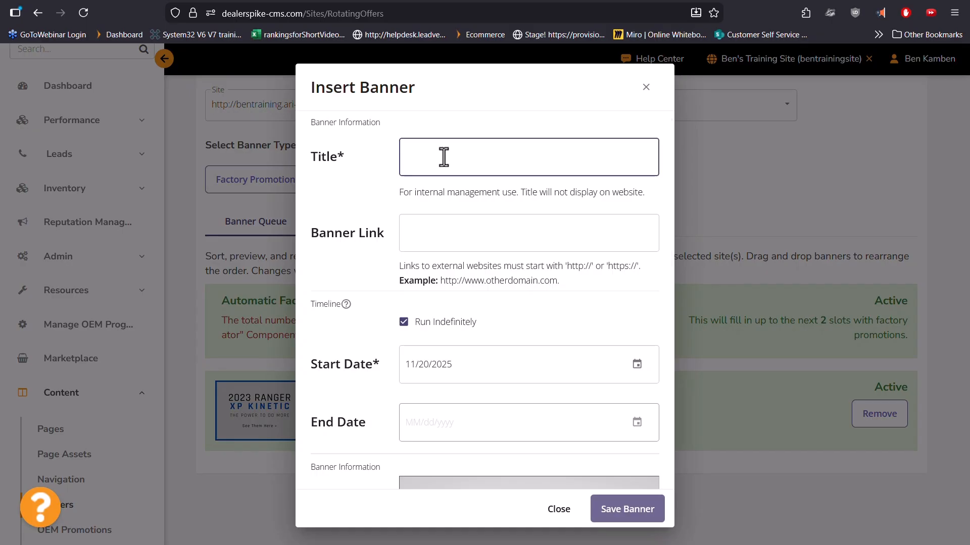
type("Lamborgihni")
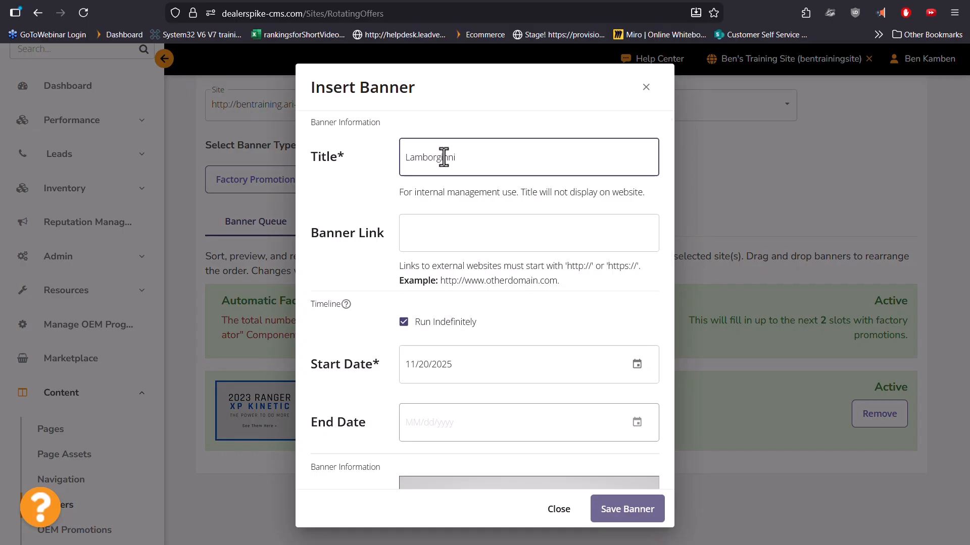
Copy the web address of the Shindaiwa 358Ts - 16" inventory page from the training site and paste it as the banner link.
left_click(437, 223)
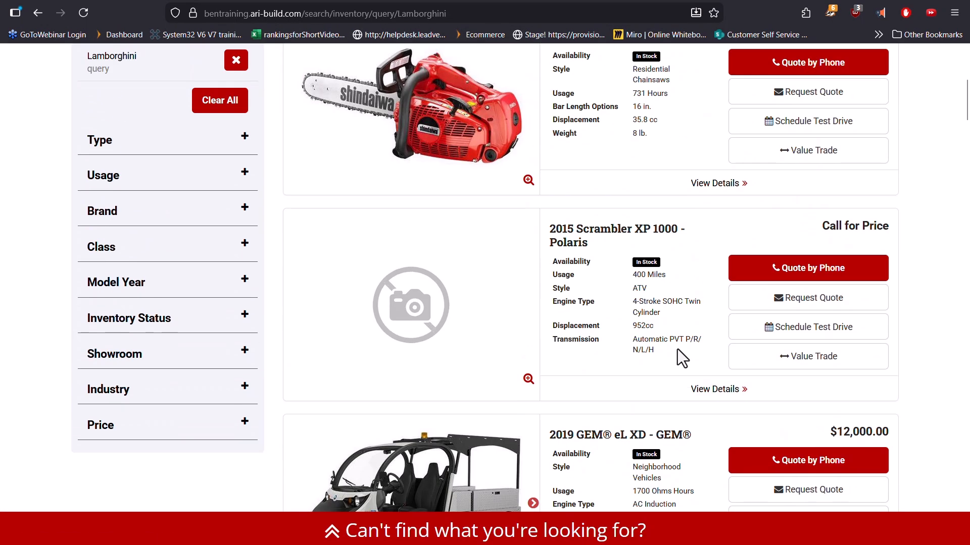
scroll(677, 350, "up", 5)
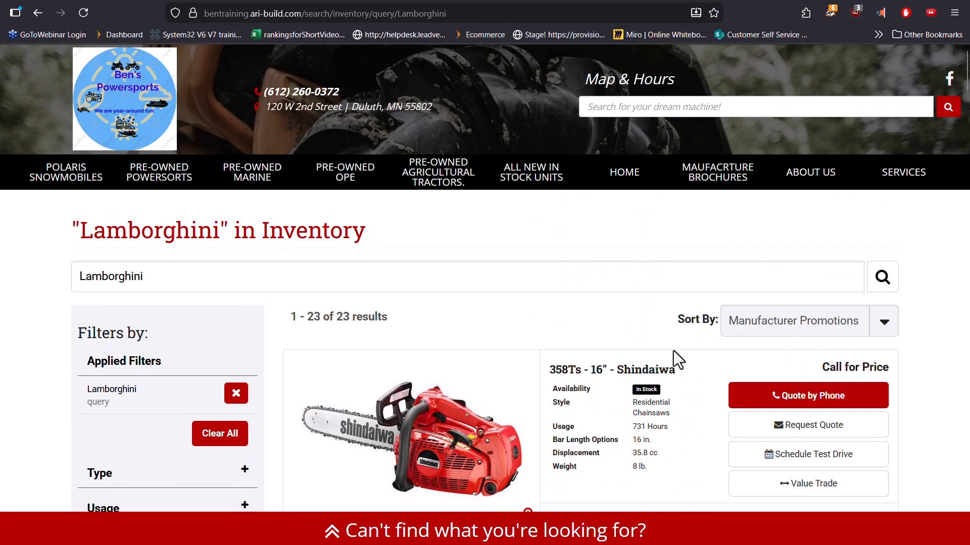
scroll(674, 350, "down", 2)
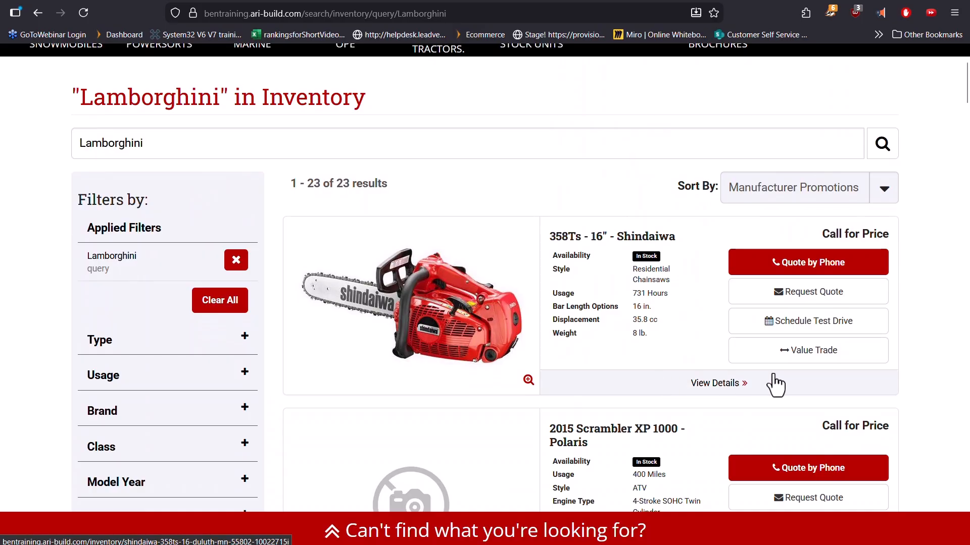
left_click(714, 395)
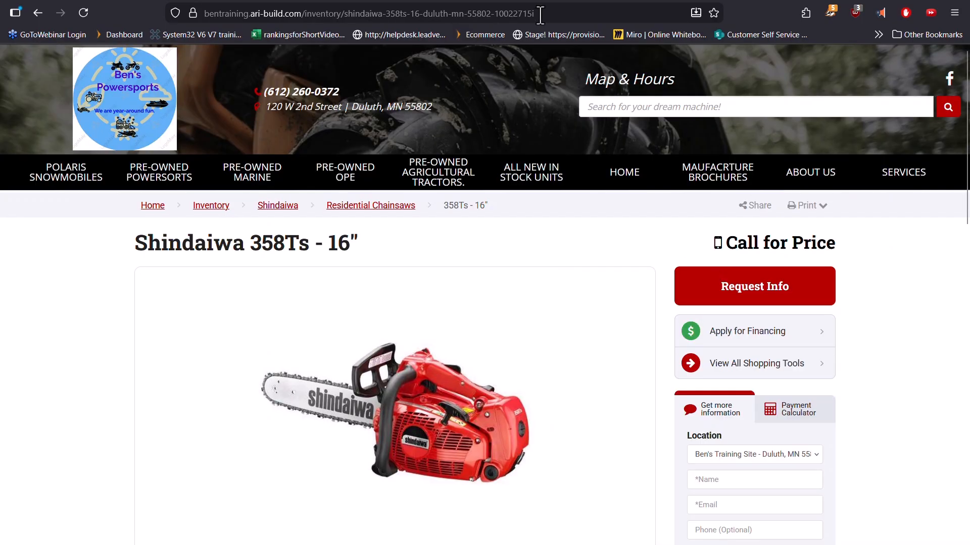
left_click_drag(538, 13, 207, 20)
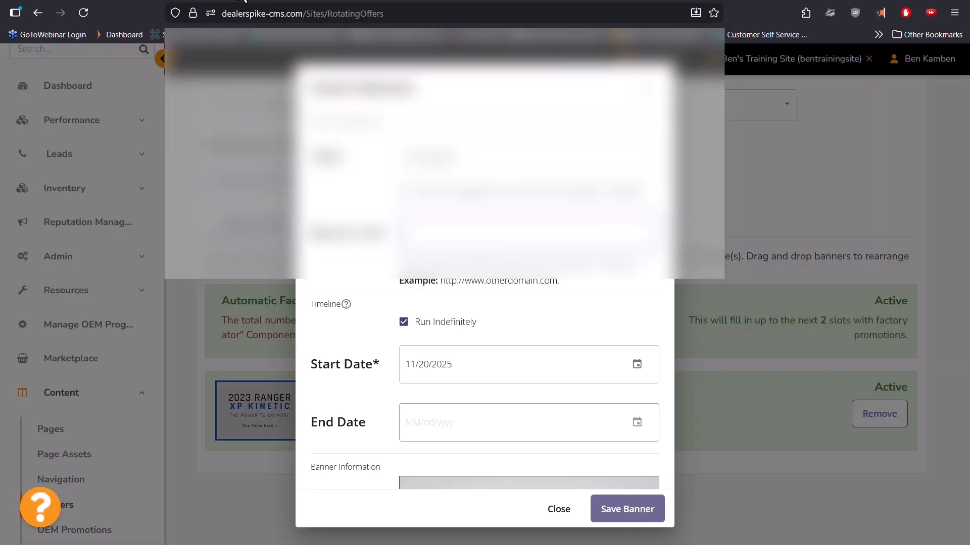
right_click(435, 222)
Review the banner image requirements and choose "1920X620 Lamborghini logo.jpg" at the recommended size as the banner image.
scroll(561, 266, "down", 3)
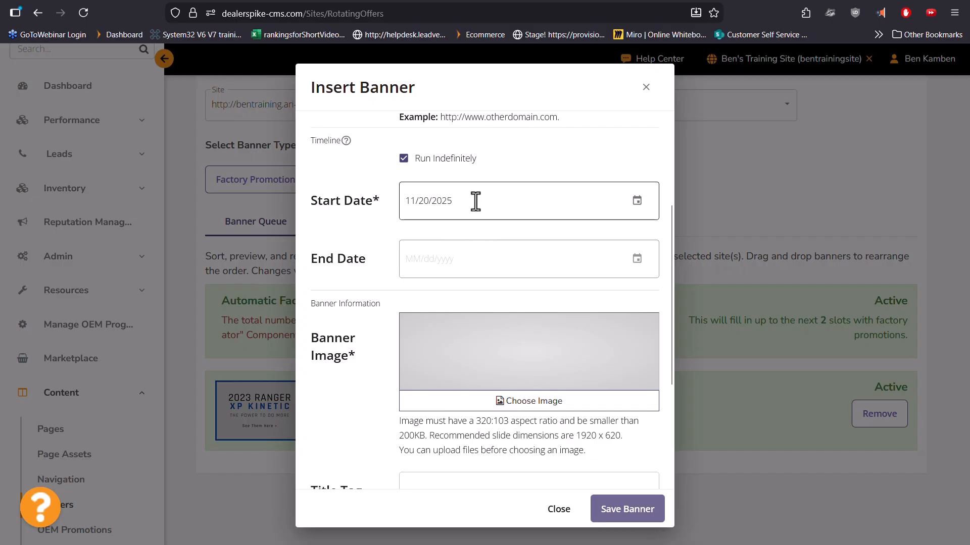
scroll(530, 329, "down", 3)
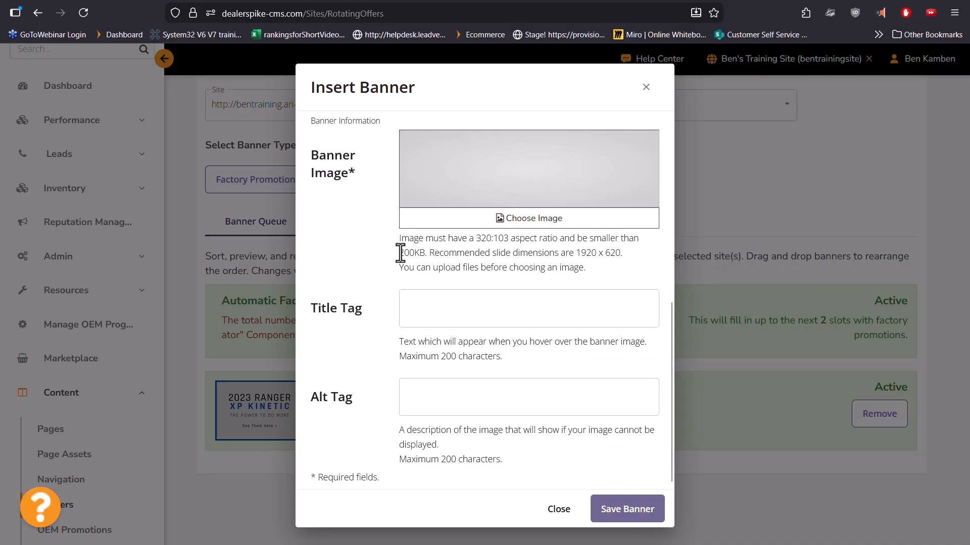
left_click_drag(396, 252, 640, 274)
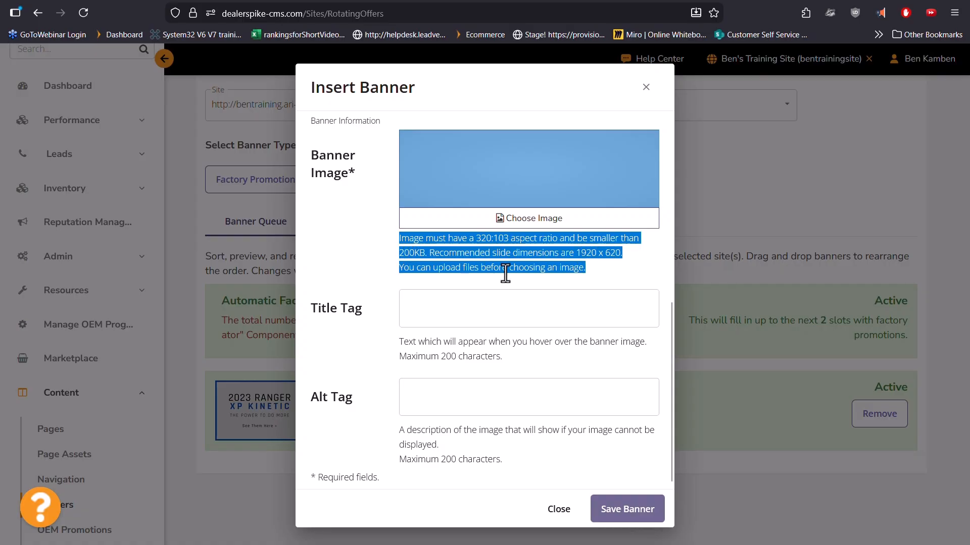
left_click(644, 263)
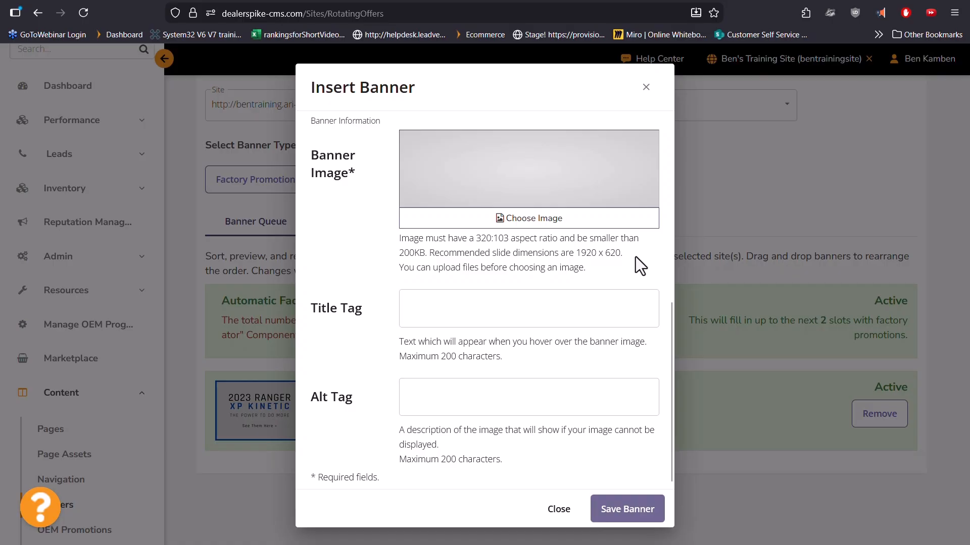
left_click(528, 223)
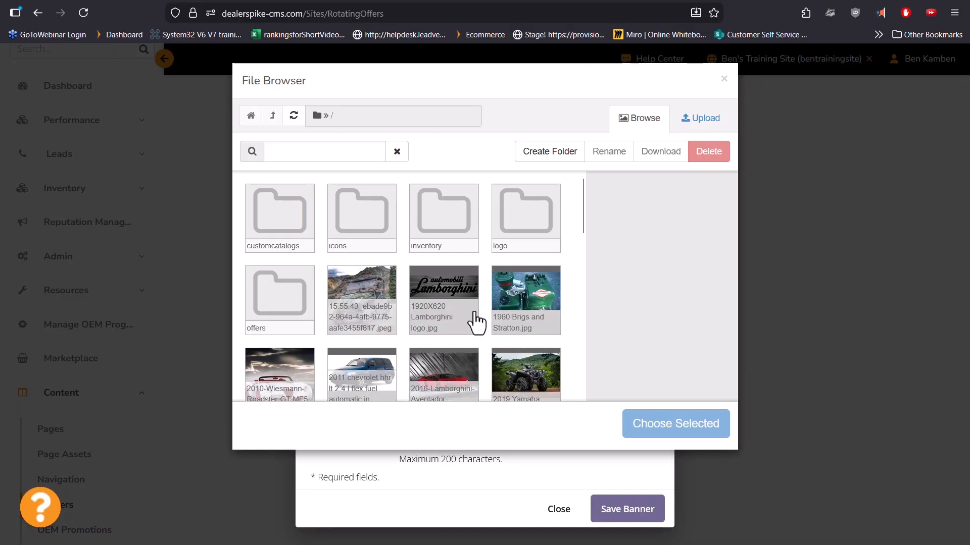
left_click(444, 301)
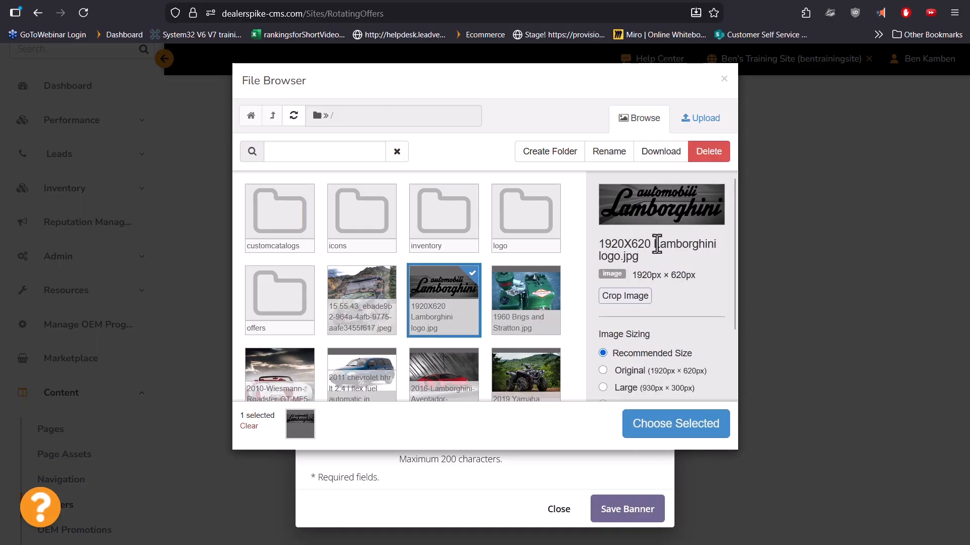
scroll(714, 308, "down", 2)
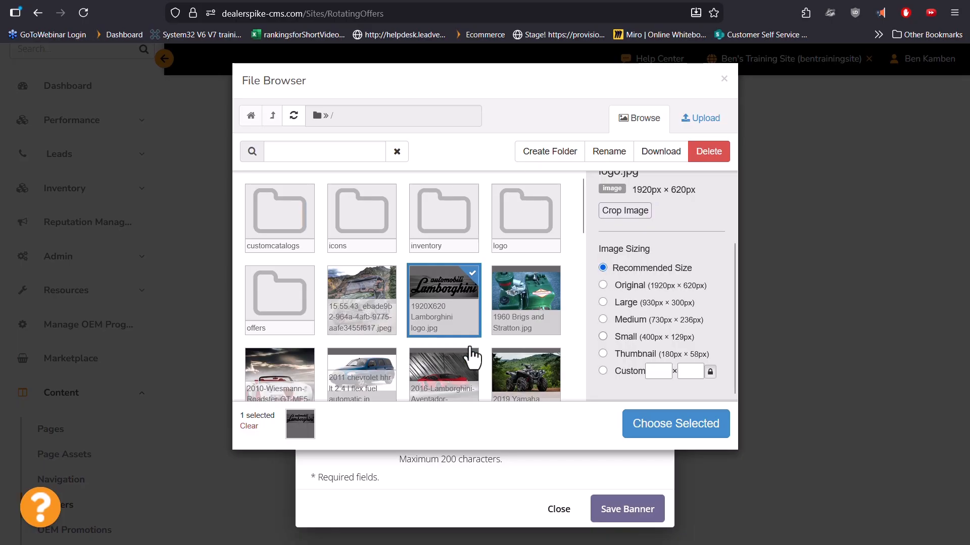
left_click(658, 425)
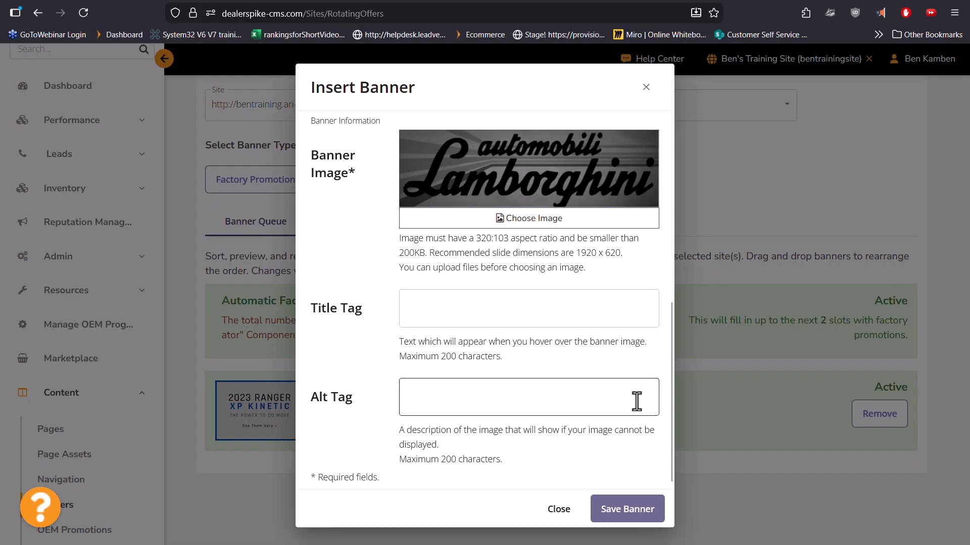
Set the banner's title tag to "Buy Now", leave the alt tag empty, and save the banner.
left_click(423, 302)
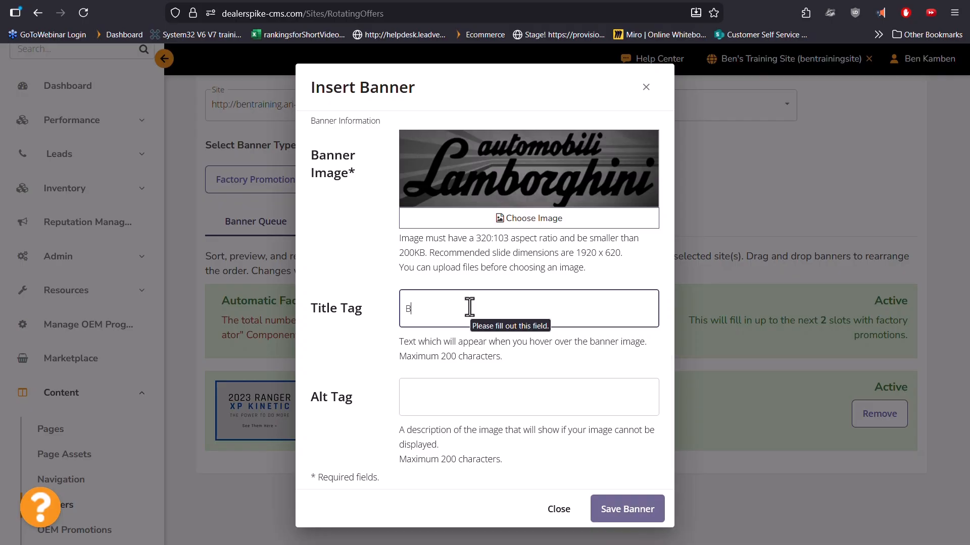
left_click(446, 397)
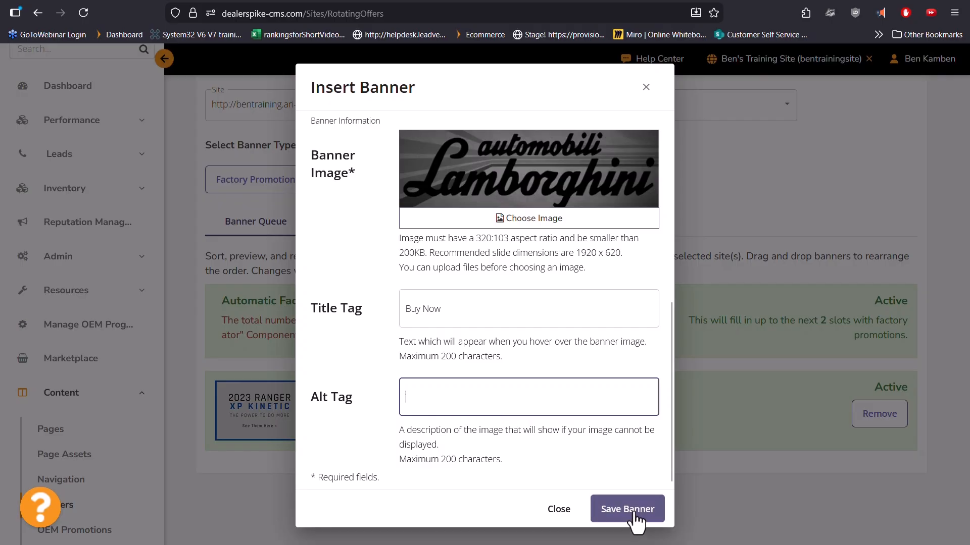
left_click(608, 510)
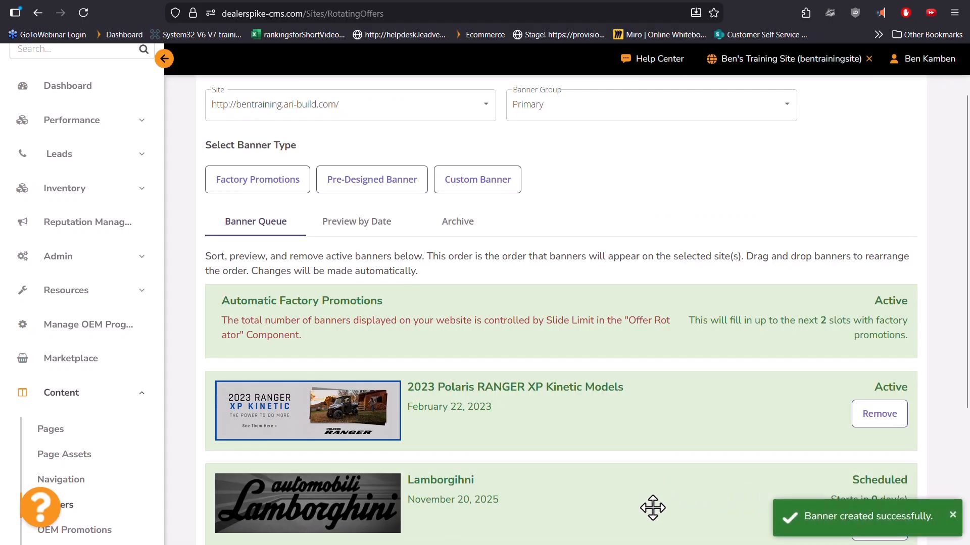
Move the Lamborgihni banner to first place in the banner queue and publish the site changes.
left_click_drag(652, 502, 666, 309)
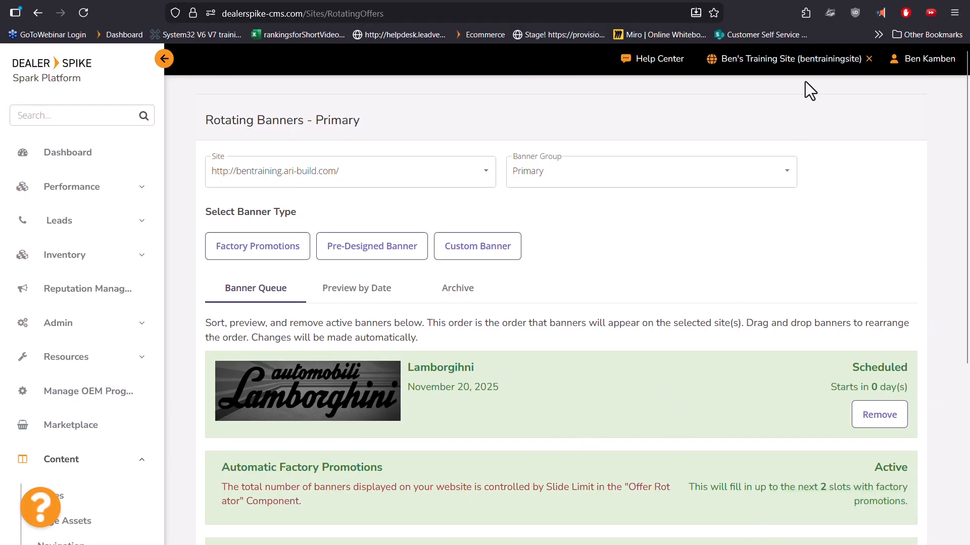
left_click(807, 66)
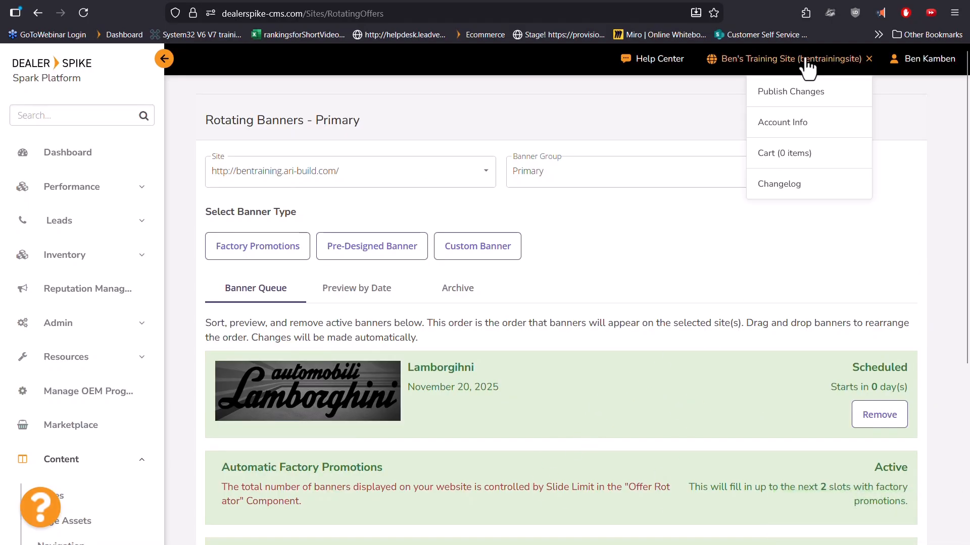
left_click(826, 94)
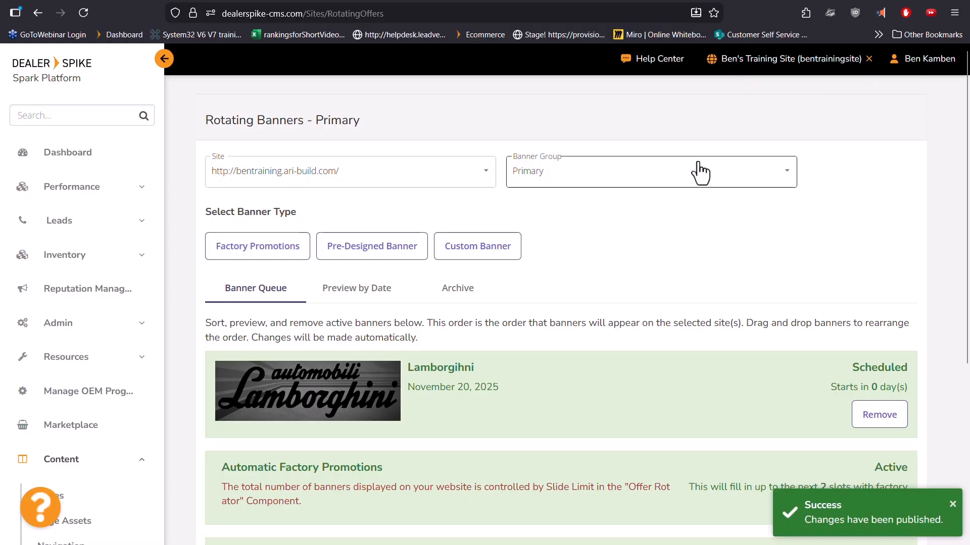
Switch to the training site's homepage and test the Lamborghini banner's link in the rotator.
left_click(373, 2)
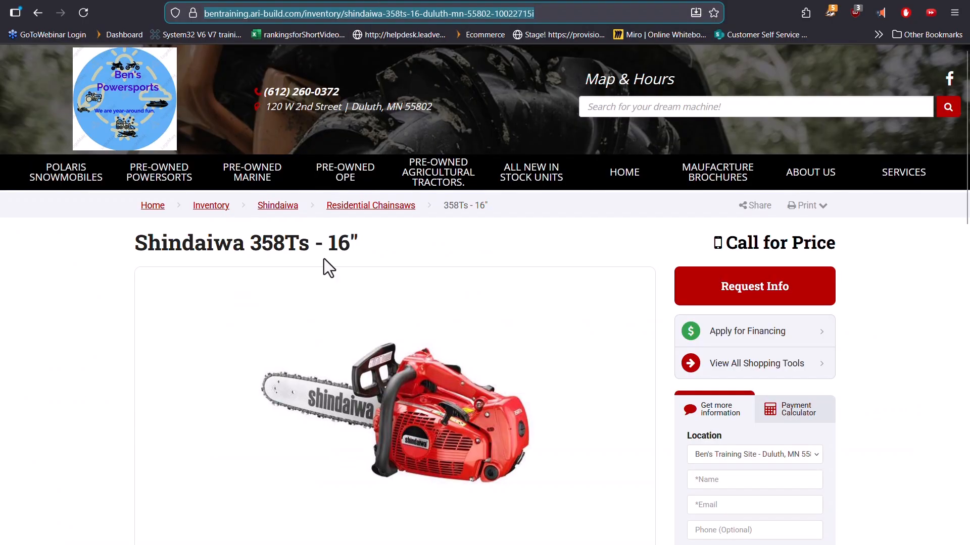
left_click(130, 129)
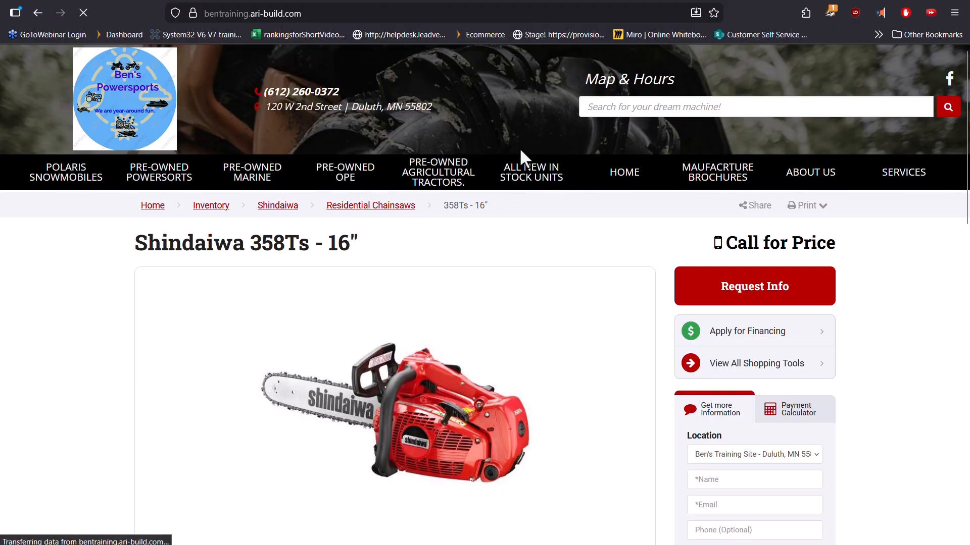
scroll(608, 235, "down", 4)
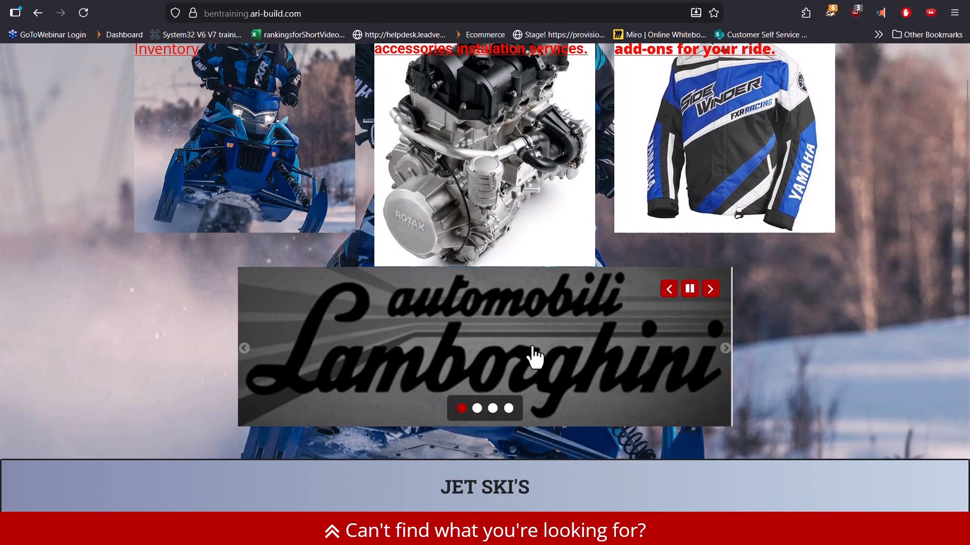
left_click(456, 343)
scroll(410, 349, "down", 2)
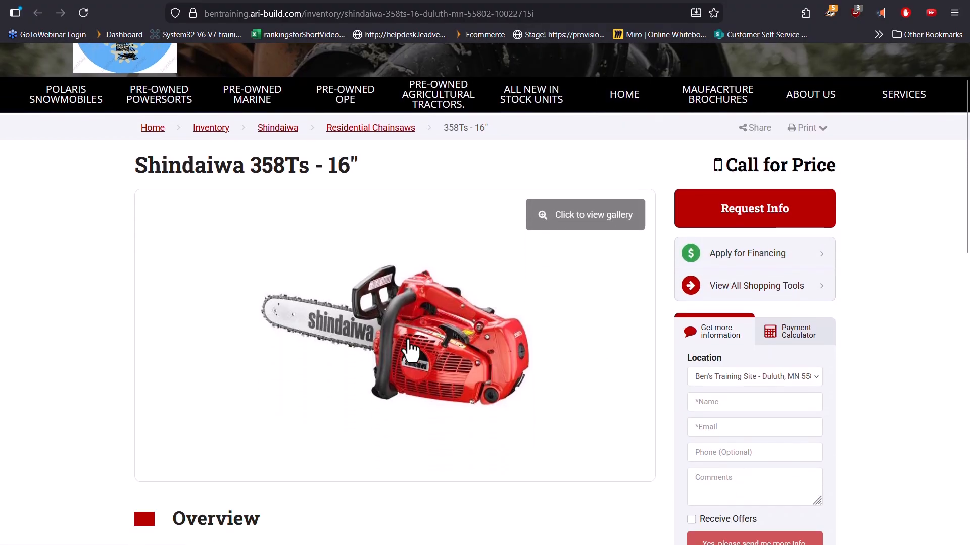
scroll(410, 349, "down", 1)
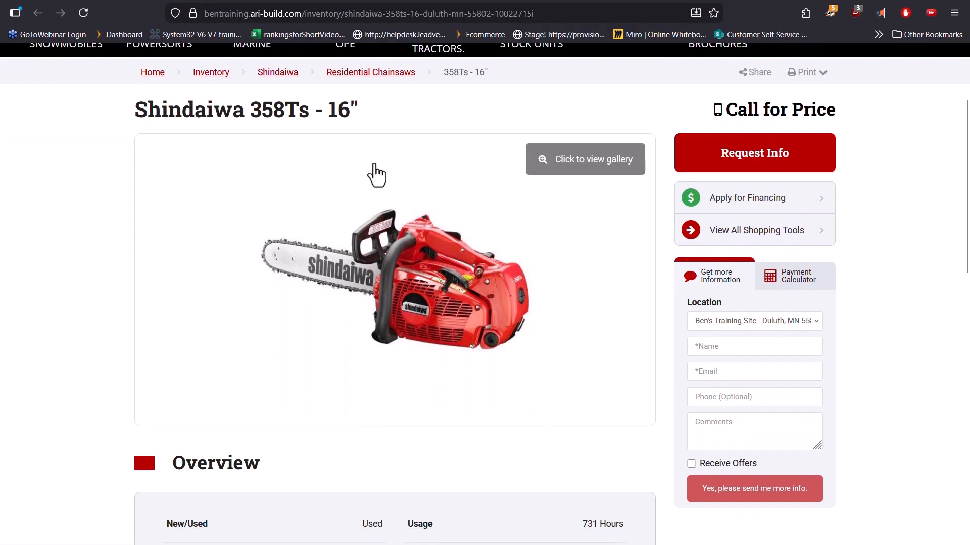
Return to the CMS and open the banner archive to re-enable the "2025 BUY NOW, PAY LATER - Wheeled Mower Models" banner.
left_click(590, 0)
left_click(259, 0)
scroll(778, 249, "down", 2)
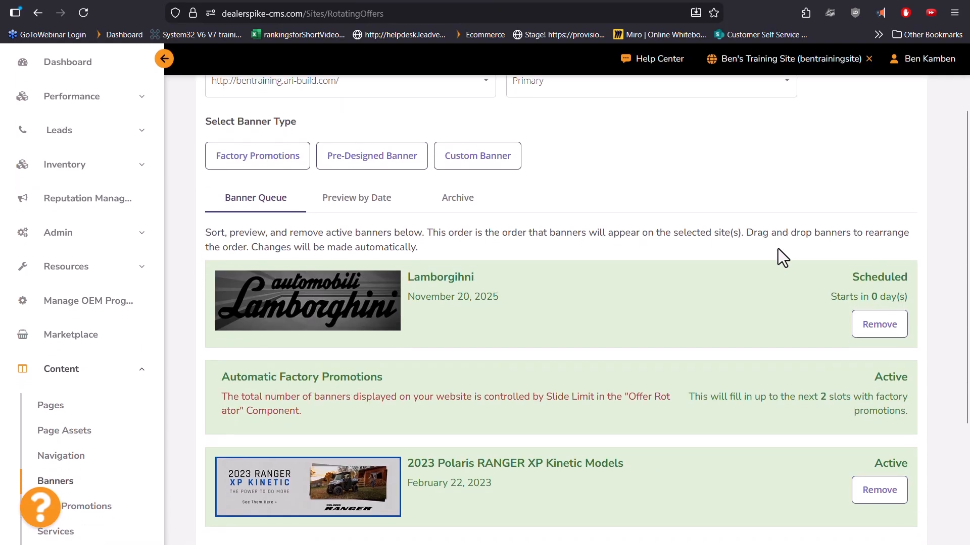
scroll(778, 248, "down", 2)
scroll(606, 392, "up", 3)
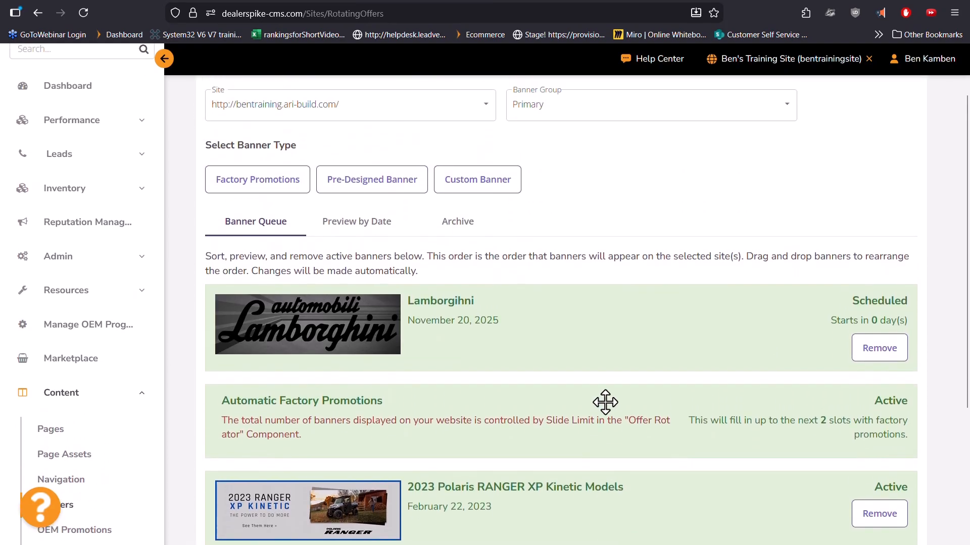
left_click(460, 222)
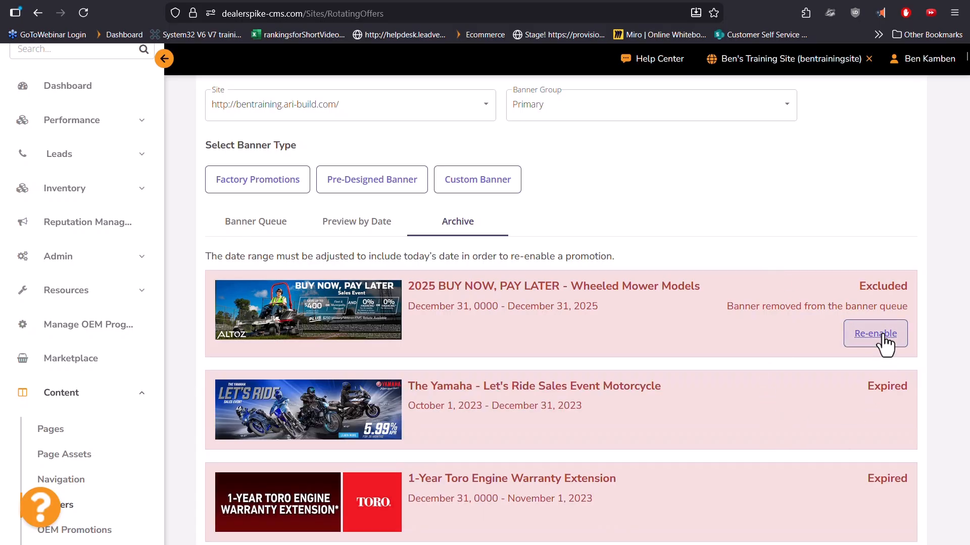
left_click(881, 334)
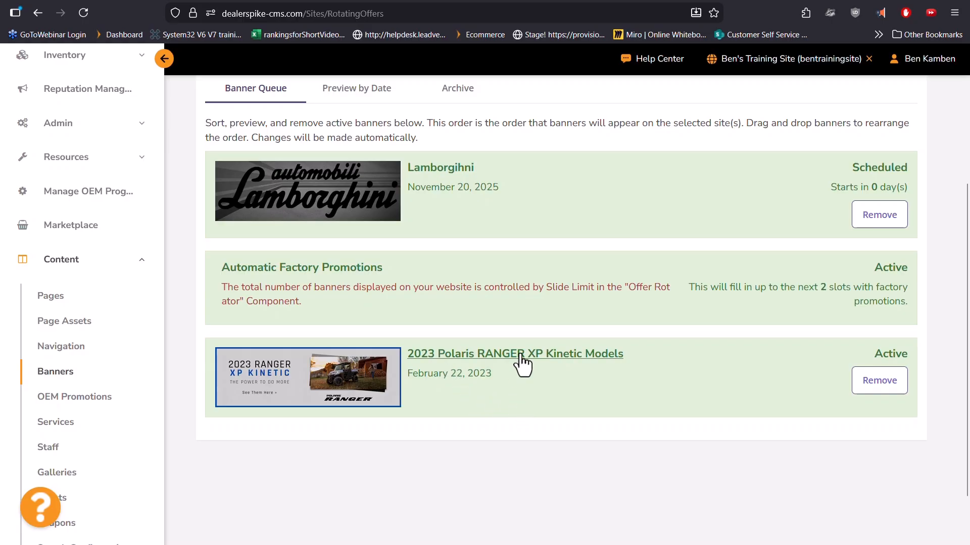
Open the 2023 Polaris RANGER XP Kinetic Models banner, examine its title, link, timeline, image and tags, and close it without changes.
left_click(475, 359)
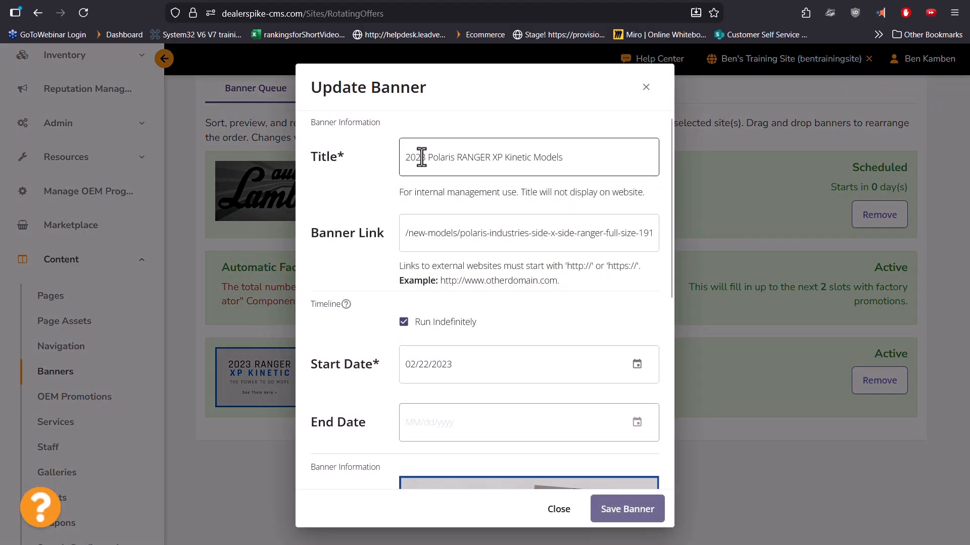
left_click_drag(410, 157, 555, 327)
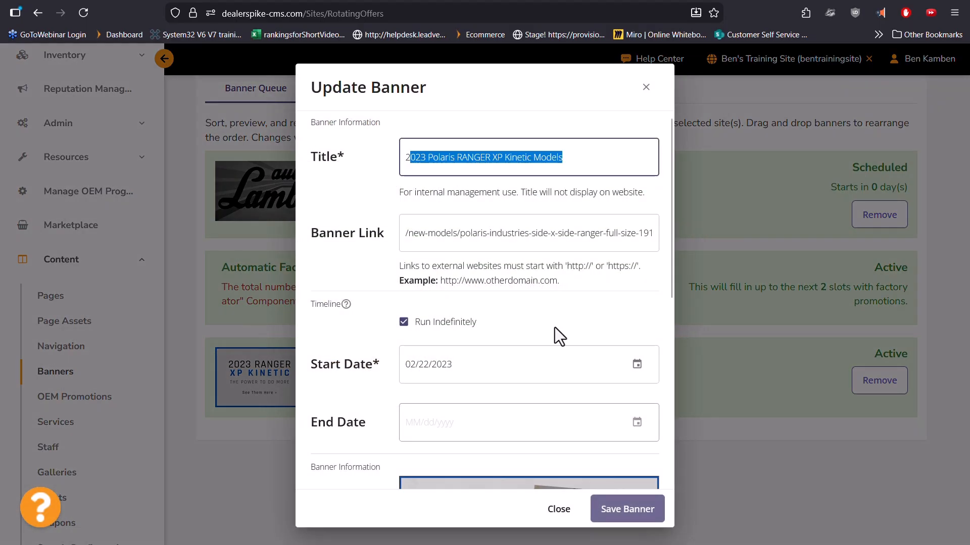
left_click(332, 205)
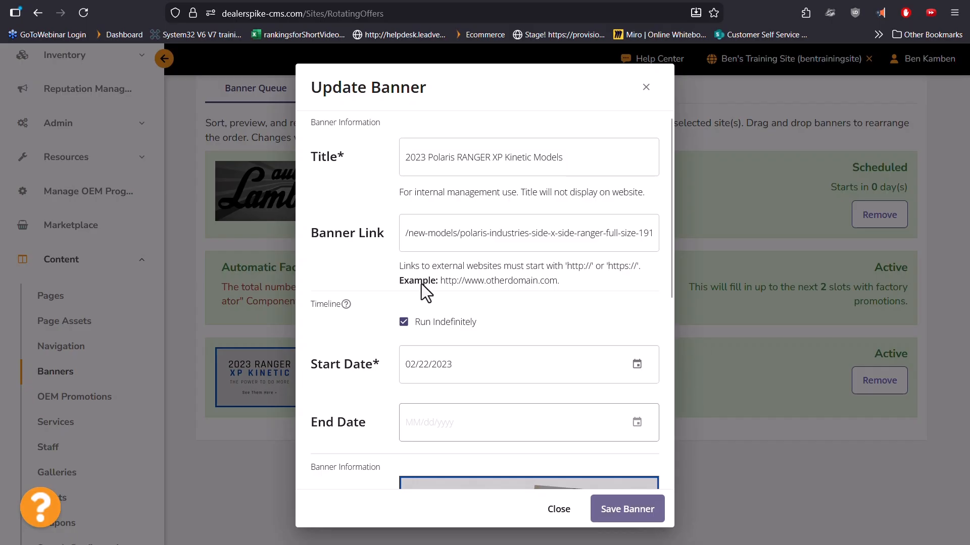
left_click_drag(408, 233, 657, 237)
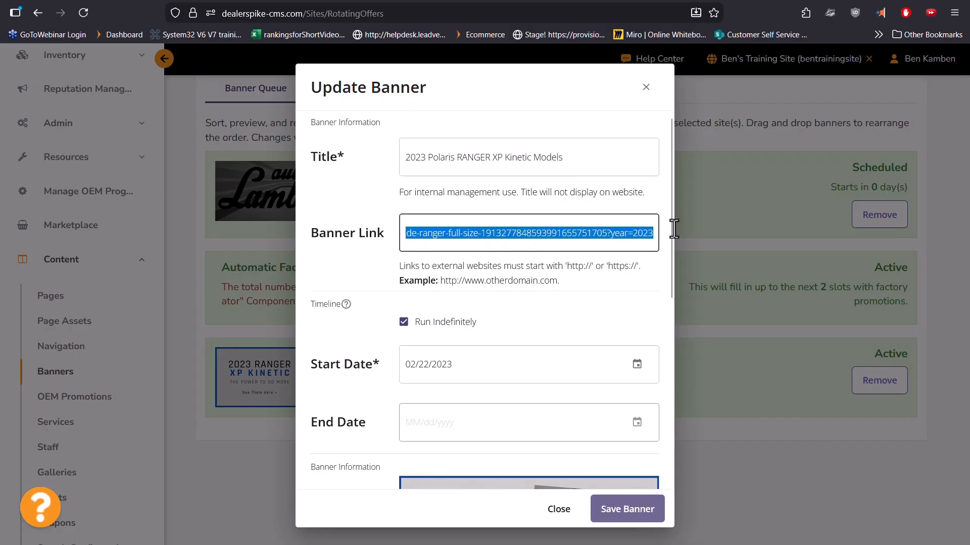
left_click(599, 242)
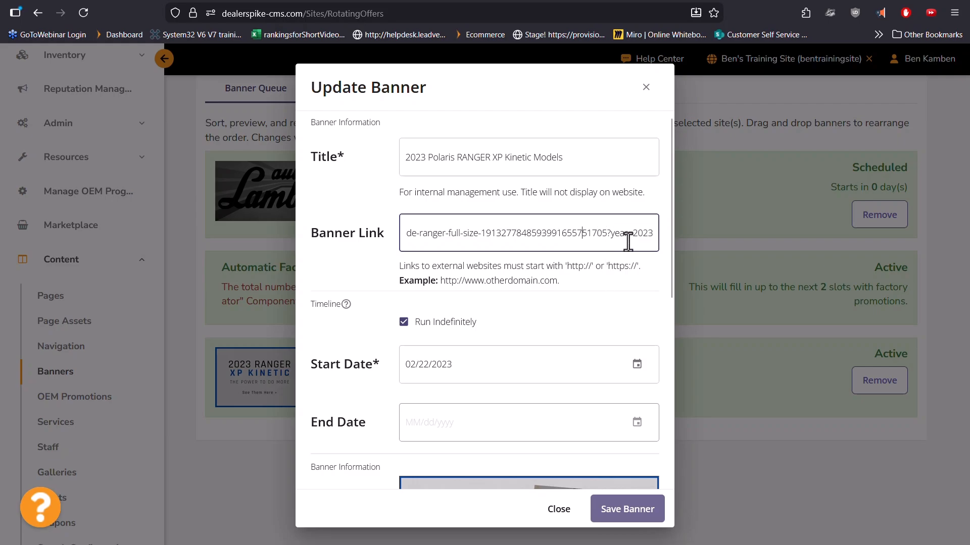
scroll(500, 255, "down", 3)
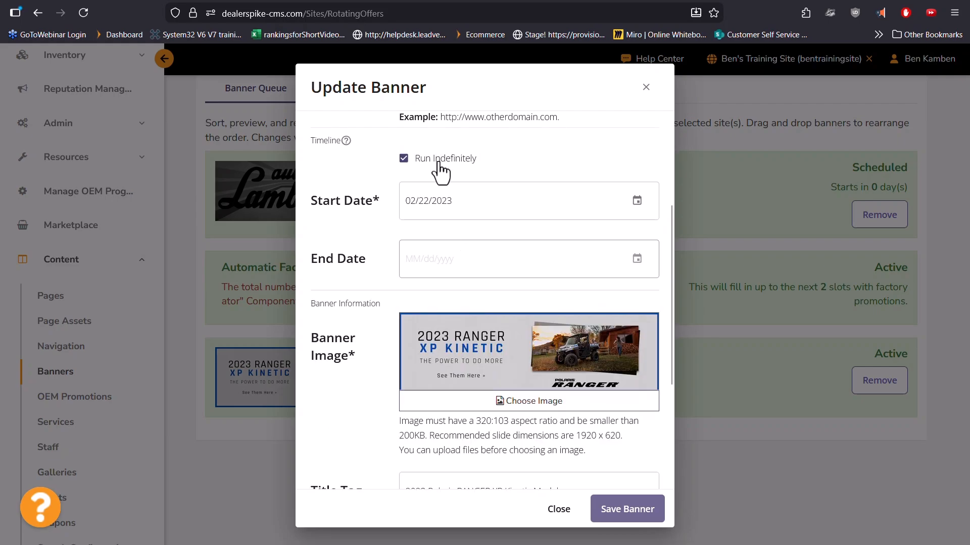
scroll(485, 388, "down", 3)
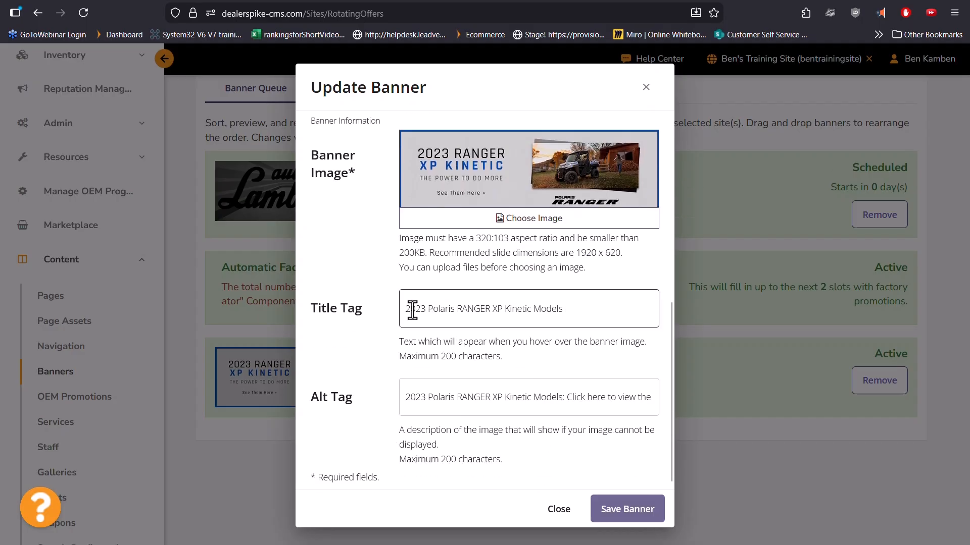
left_click(753, 511)
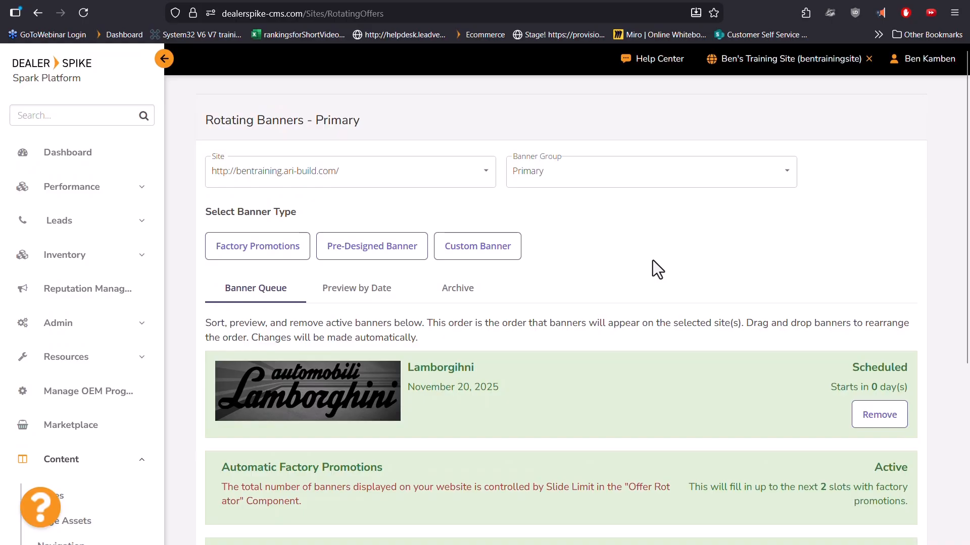